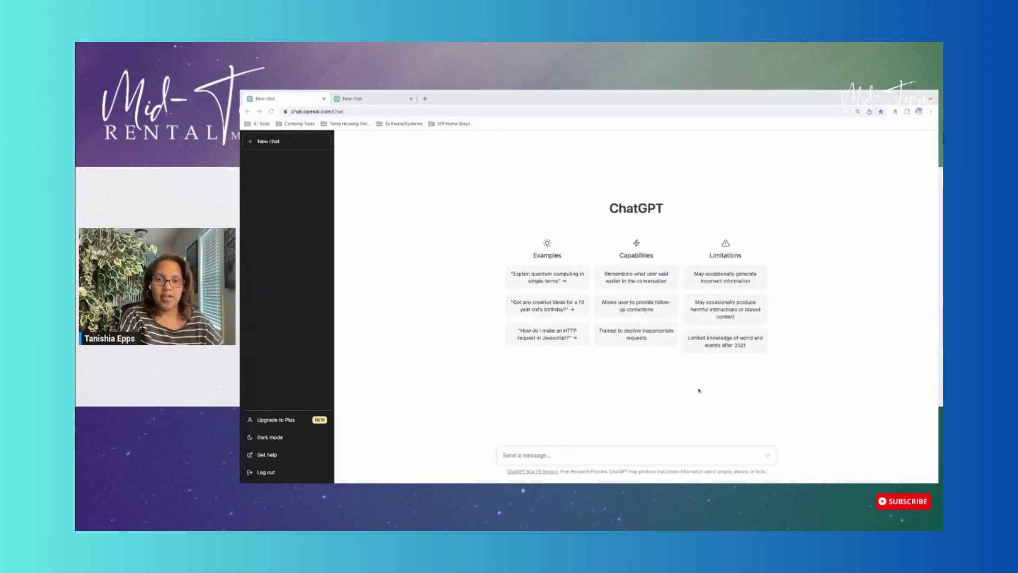
- Ask ChatGPT 'What you should know about rental arbitage?' and send it
{"action": "left_click", "coordinate": [644, 459]}
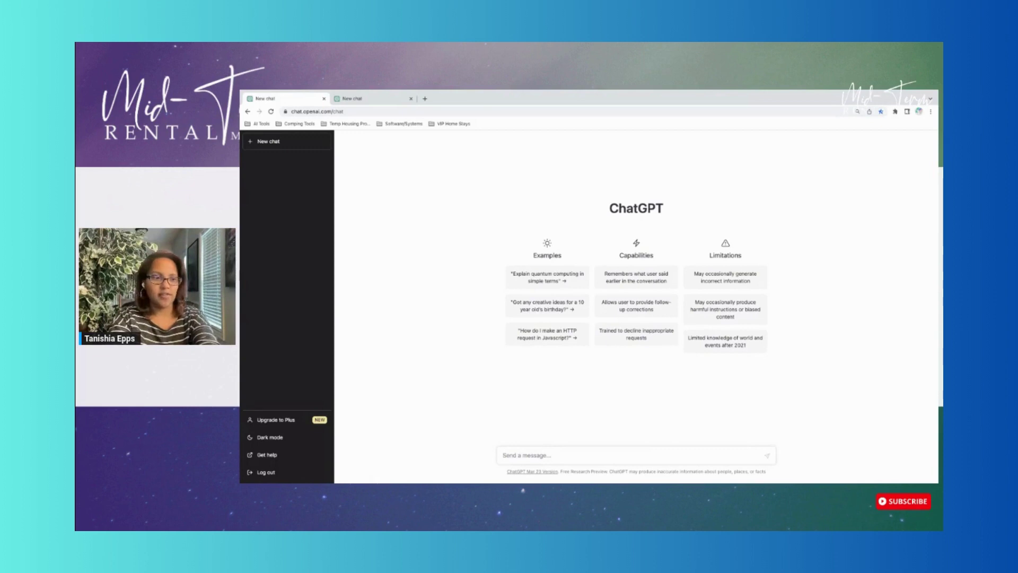
{"action": "type", "text": "What"}
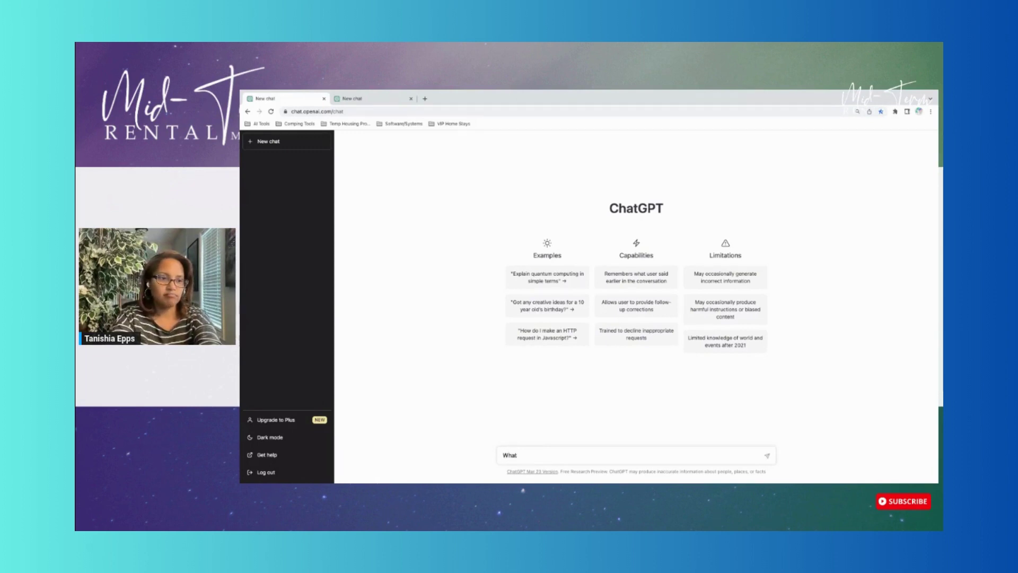
{"action": "type", "text": "you should kno"}
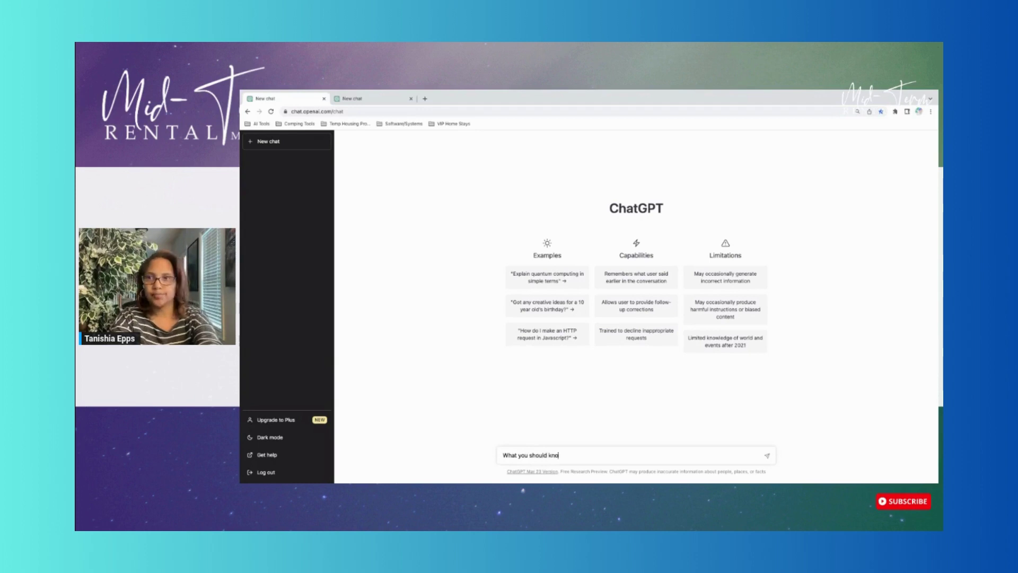
{"action": "type", "text": "w baout rental"}
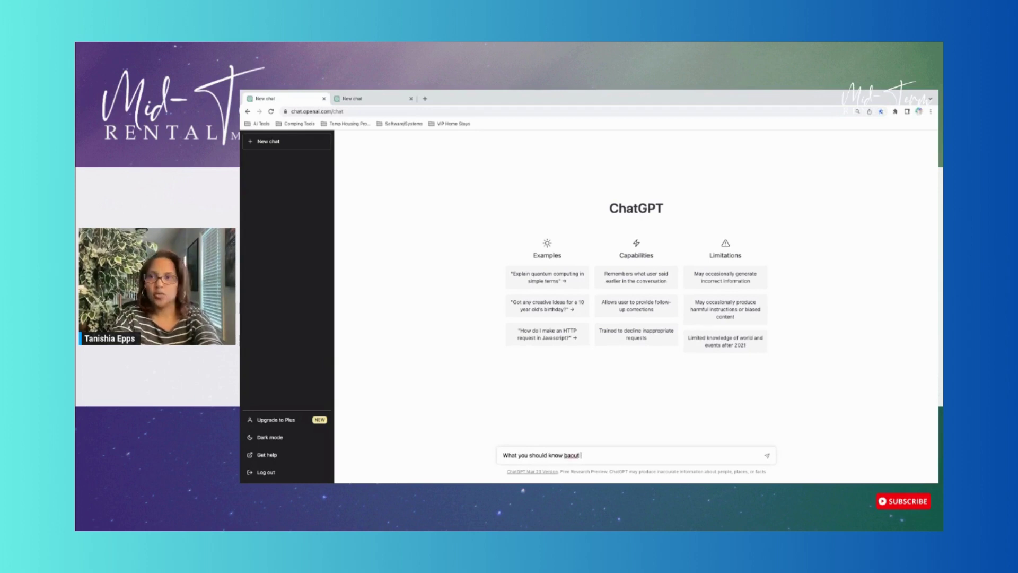
{"action": "key", "text": "BackSpace"}
{"action": "key", "text": "BackSpace"}
{"action": "key", "text": "BackSpace"}
{"action": "key", "text": "BackSpace"}
{"action": "key", "text": "BackSpace"}
{"action": "key", "text": "BackSpace"}
{"action": "key", "text": "BackSpace"}
{"action": "key", "text": "BackSpace"}
{"action": "key", "text": "BackSpace"}
{"action": "key", "text": "BackSpace"}
{"action": "key", "text": "BackSpace"}
{"action": "key", "text": "BackSpace"}
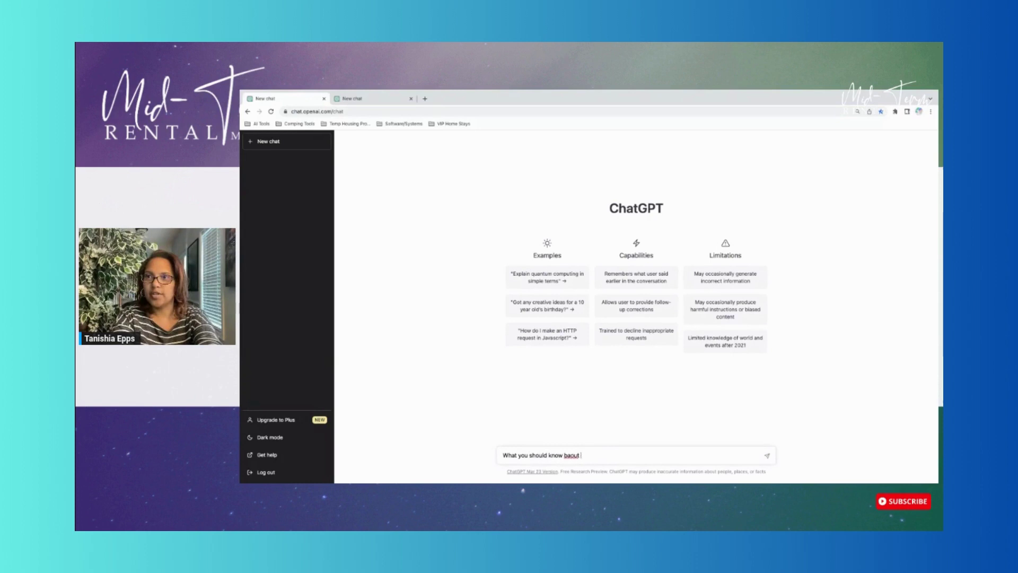
{"action": "type", "text": "about "}
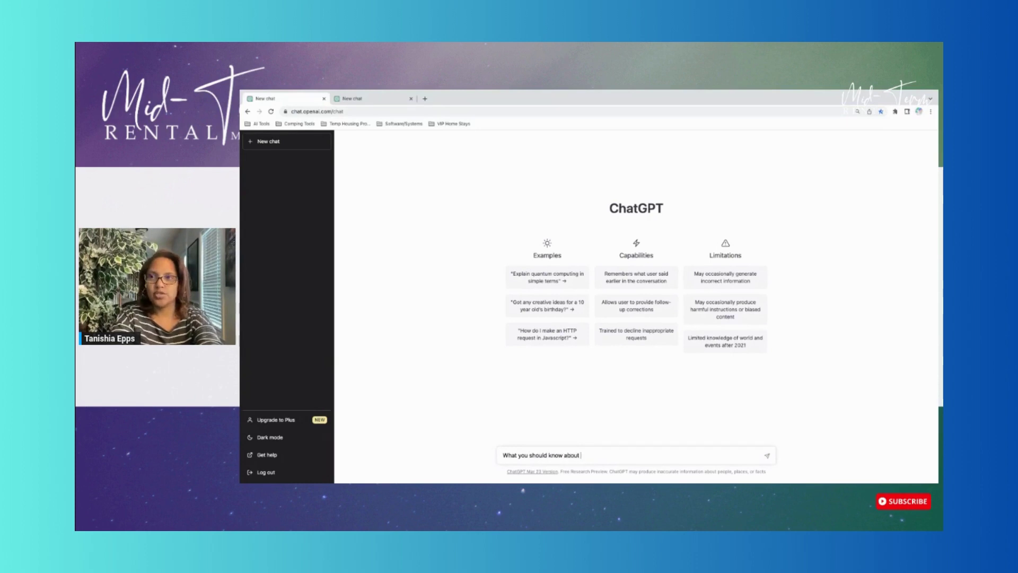
{"action": "type", "text": "rental arbitag"}
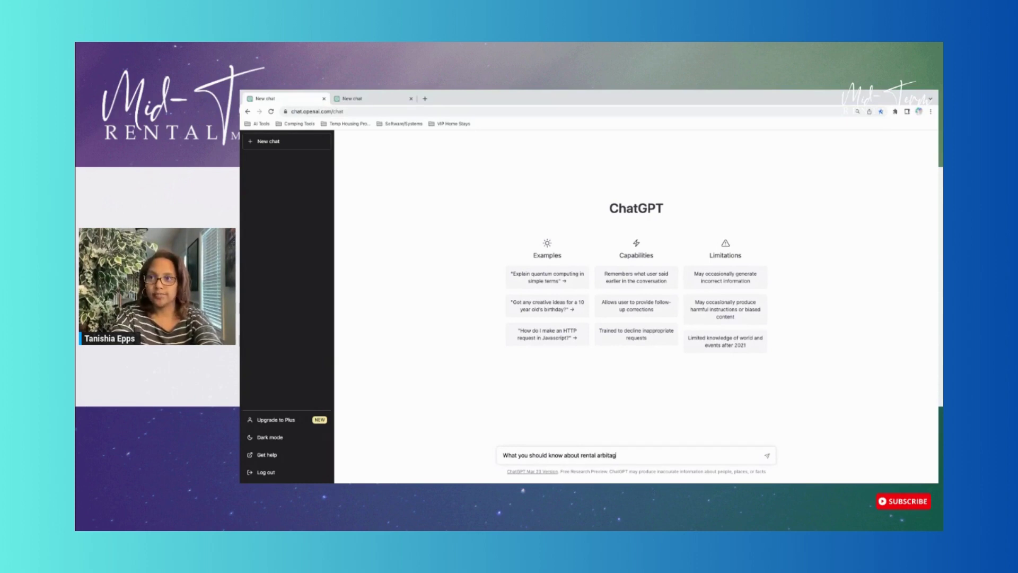
{"action": "type", "text": "e?"}
{"action": "key", "text": "Return"}
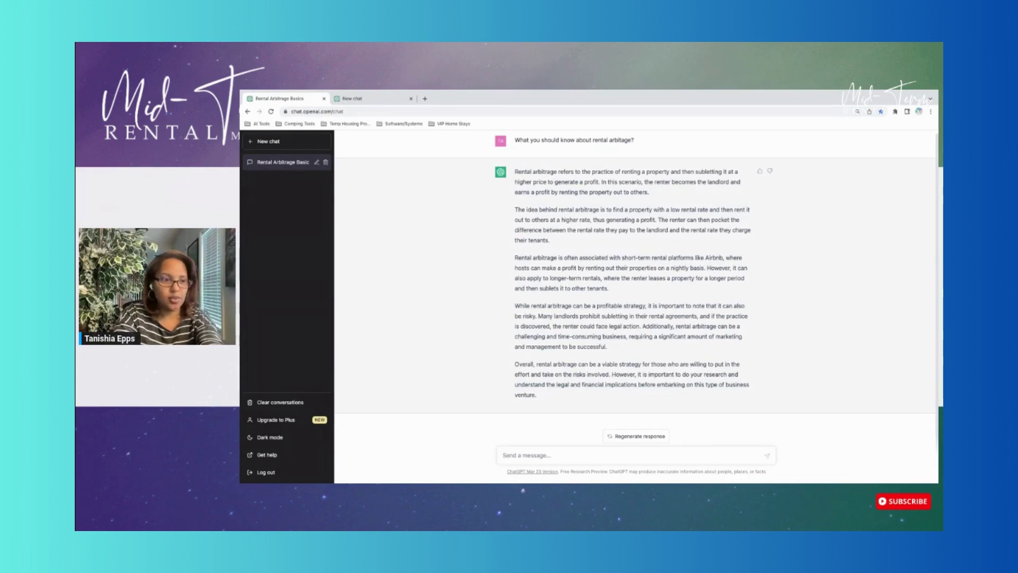
- Send the follow-up 'How to negotiate your rental arbitrage lease'
{"action": "type", "text": "How to ne"}
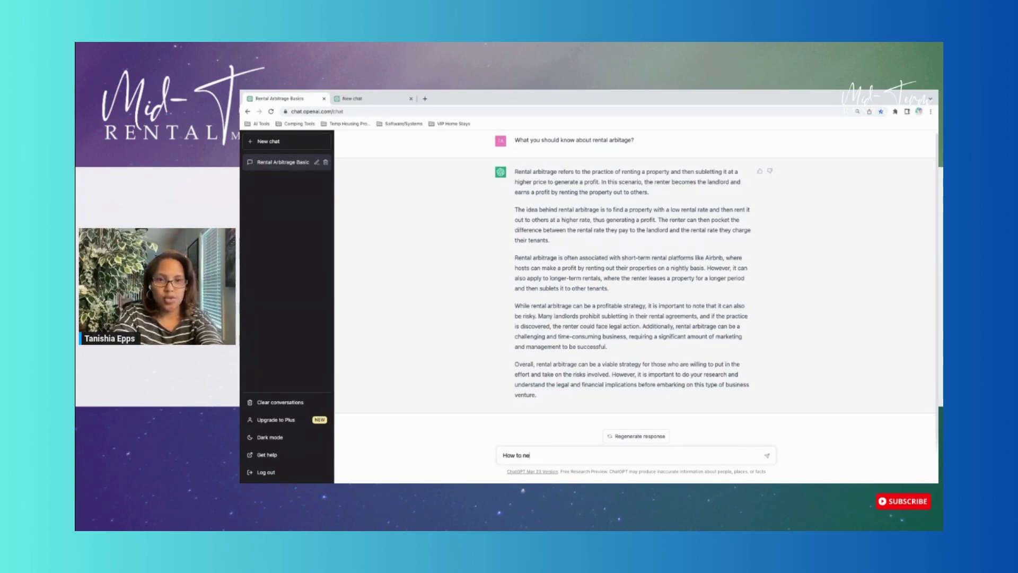
{"action": "type", "text": "gotiat"}
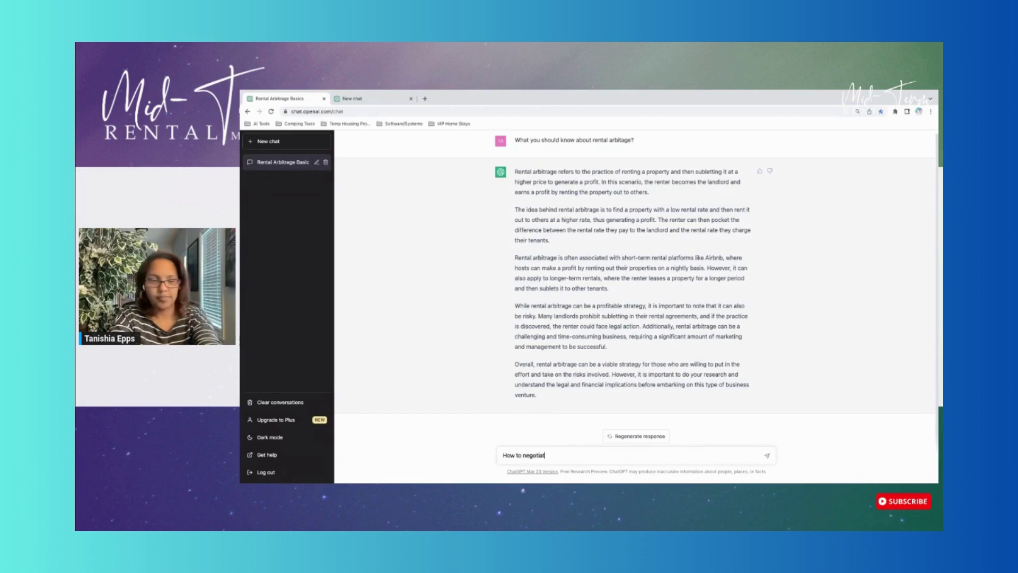
{"action": "type", "text": "e your"}
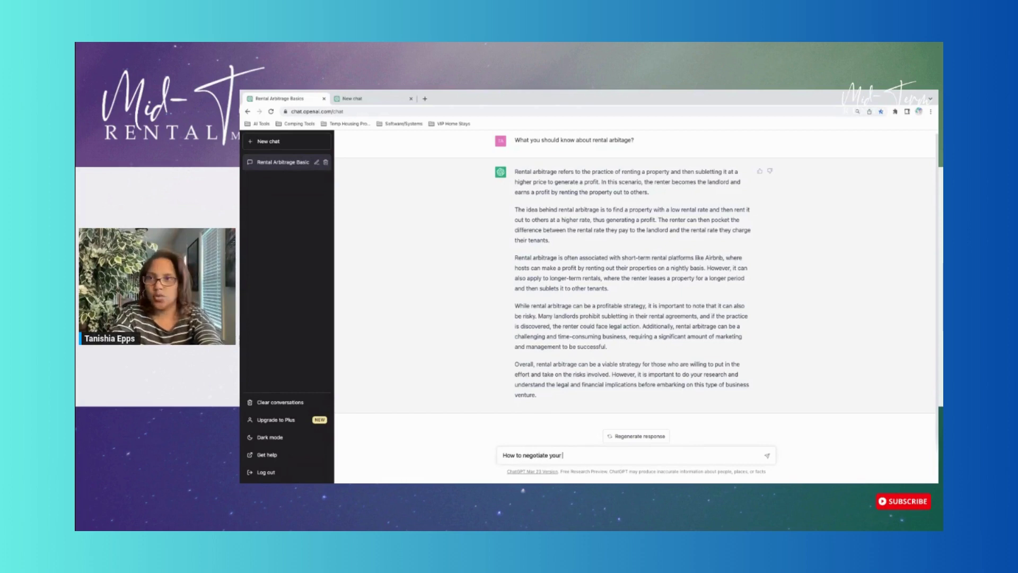
{"action": "type", "text": " rental a"}
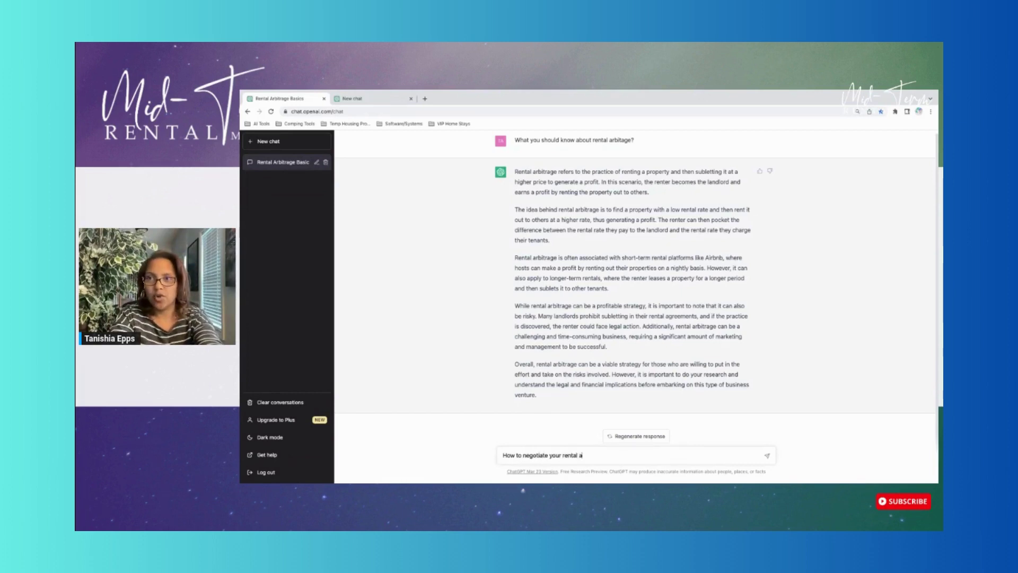
{"action": "type", "text": "rbitrage "}
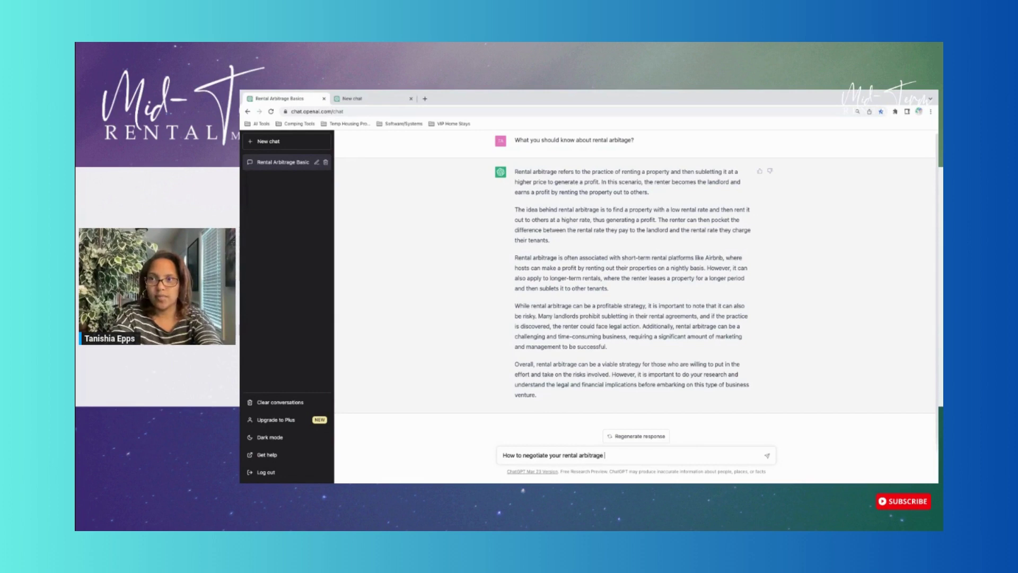
{"action": "type", "text": "lease"}
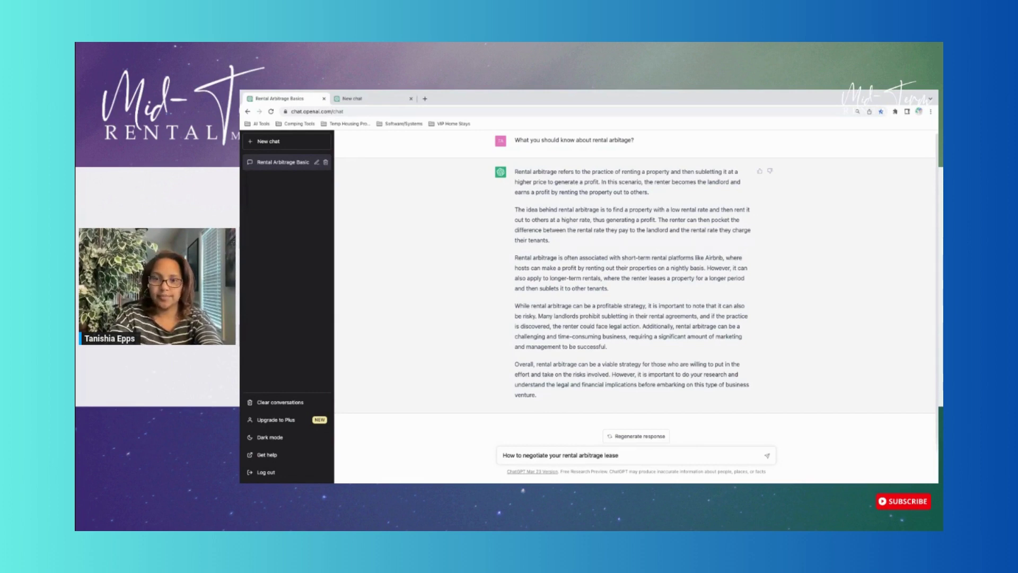
{"action": "key", "text": "Return"}
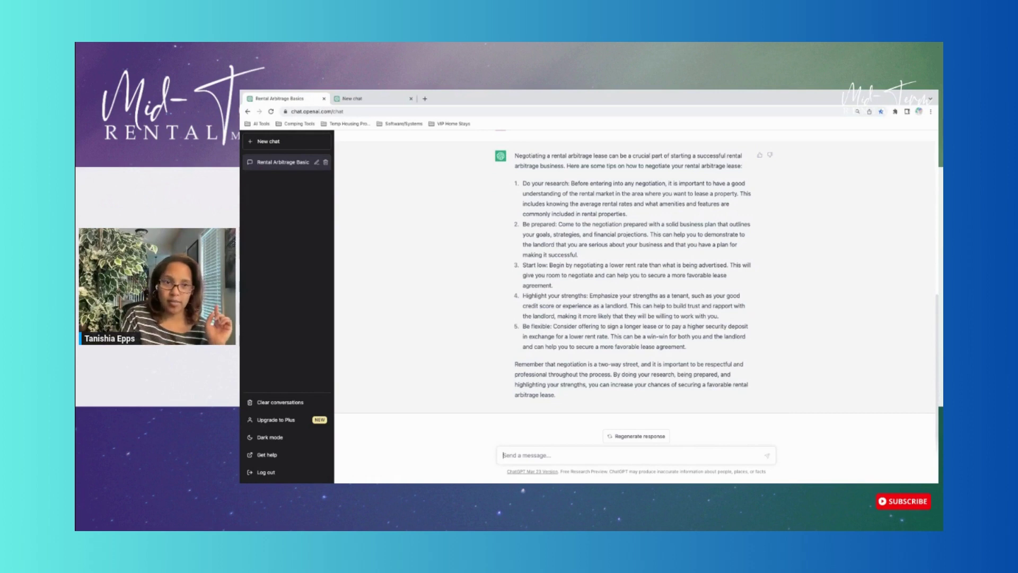
{"action": "scroll", "coordinate": [643, 363], "scroll_direction": "up", "scroll_amount": 5}
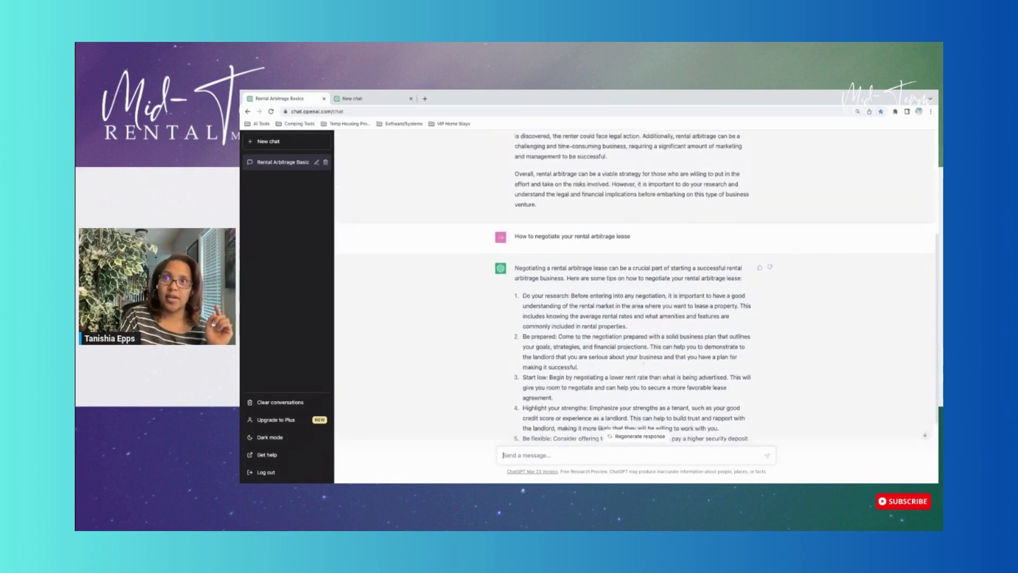
{"action": "scroll", "coordinate": [636, 286], "scroll_direction": "up", "scroll_amount": 3}
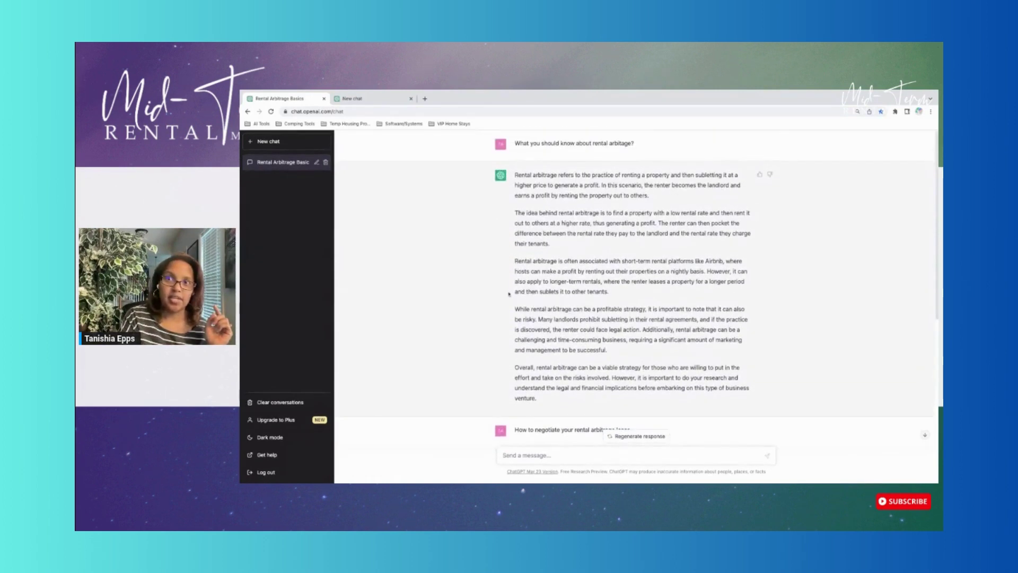
{"action": "scroll", "coordinate": [636, 286], "scroll_direction": "down", "scroll_amount": 5}
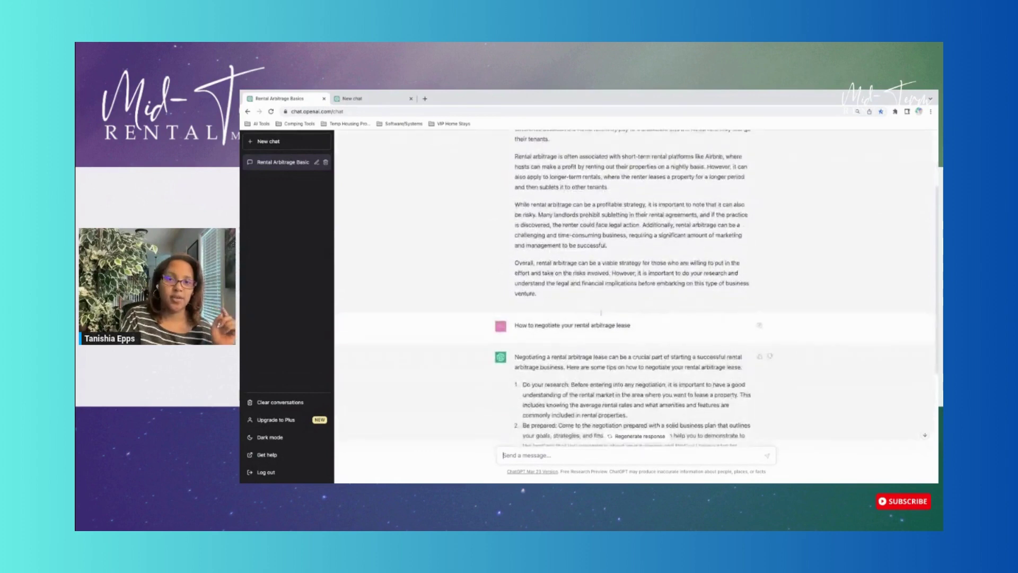
{"action": "scroll", "coordinate": [636, 286], "scroll_direction": "down", "scroll_amount": 4}
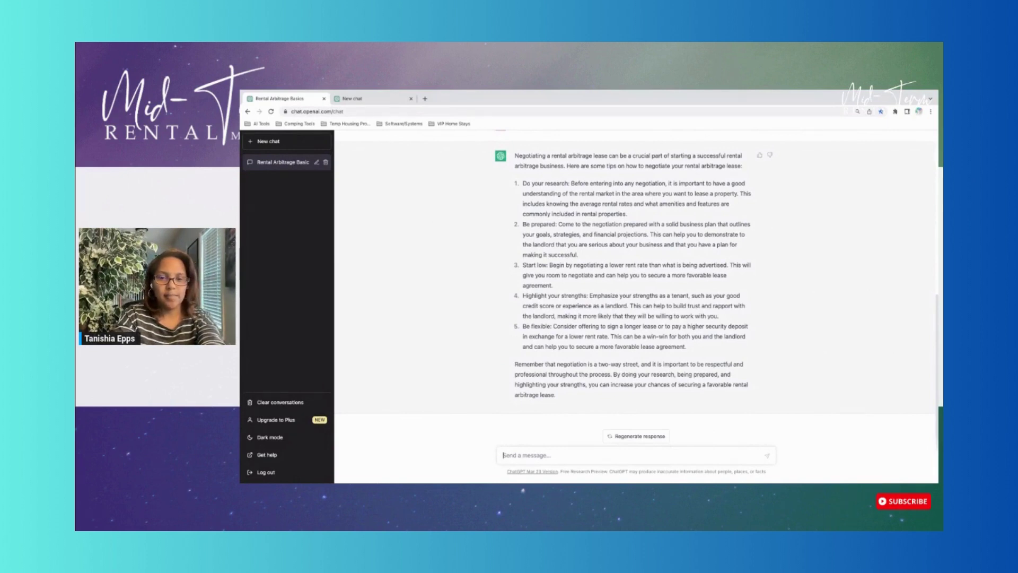
- Send 'Make a list of the negotiation tactics for rental arbitrage' to ChatGPT
{"action": "type", "text": "Make a list o"}
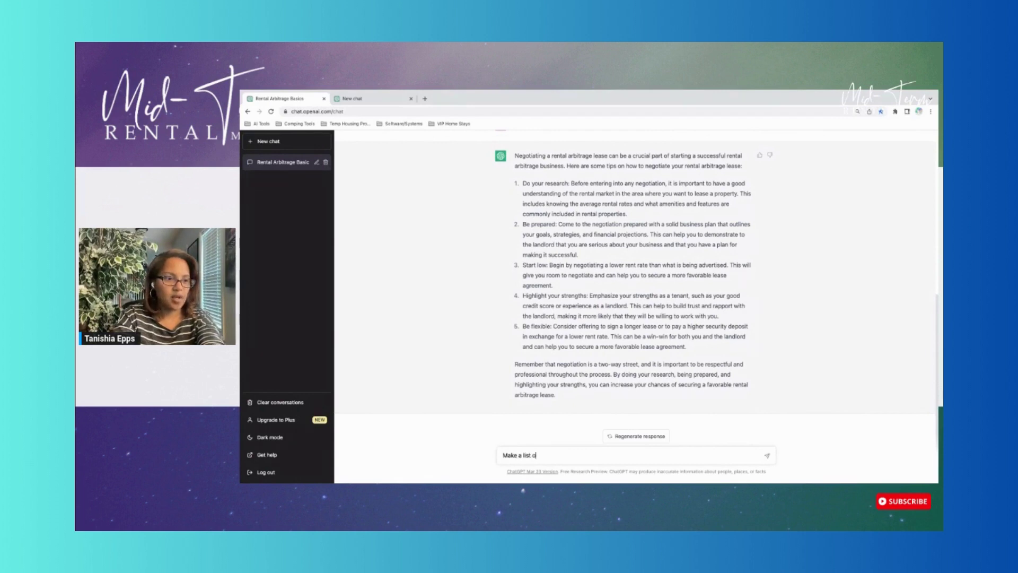
{"action": "type", "text": "f "}
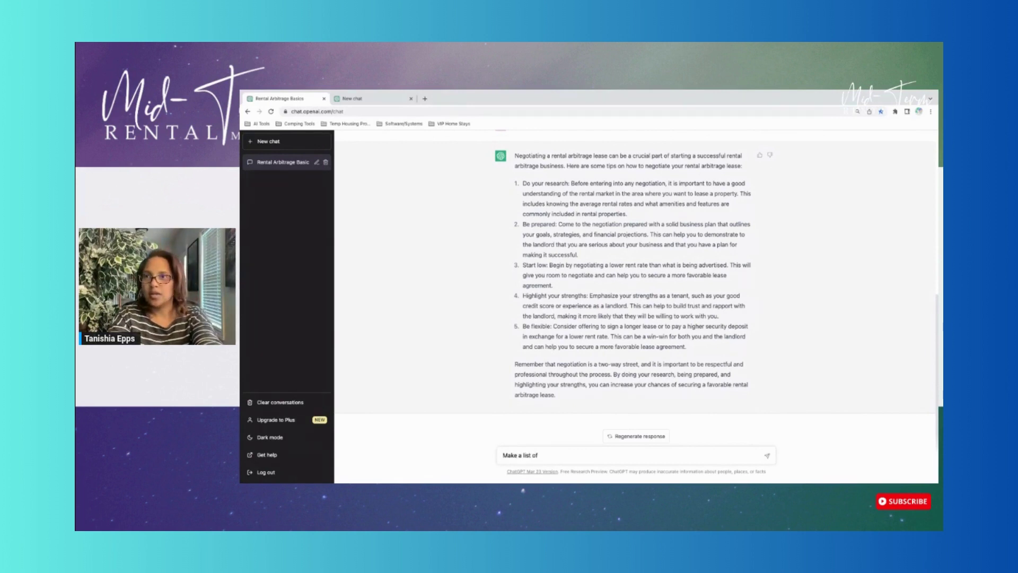
{"action": "type", "text": "the negotiat"}
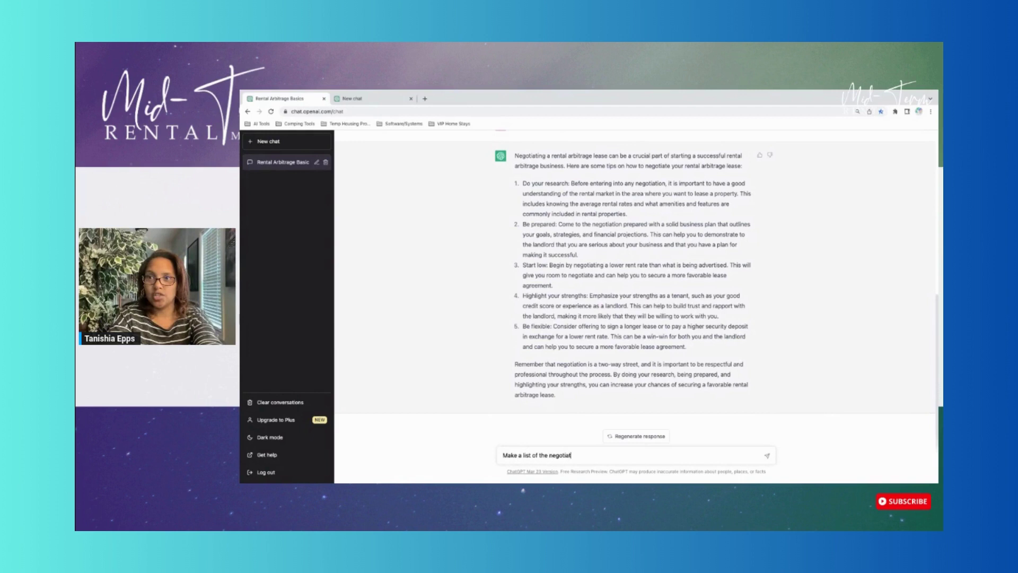
{"action": "type", "text": "ion tactics for re"}
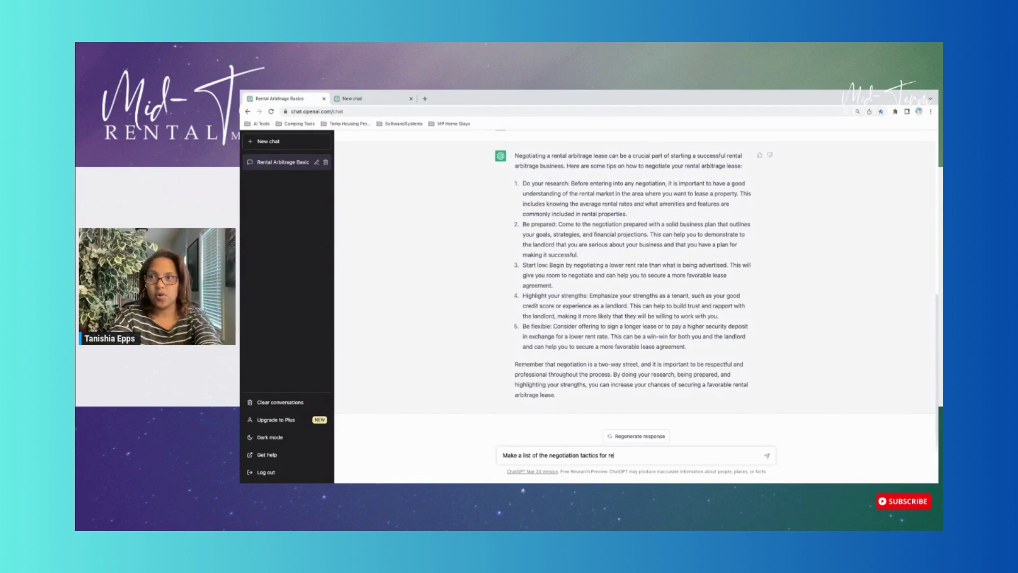
{"action": "type", "text": "ntal"}
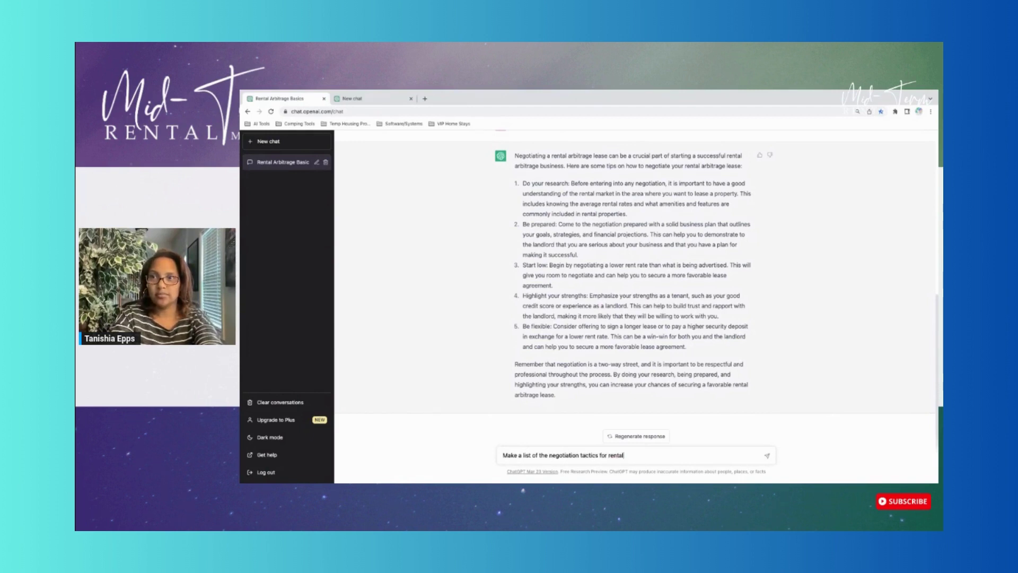
{"action": "type", "text": " arbitrage"}
{"action": "key", "text": "Return"}
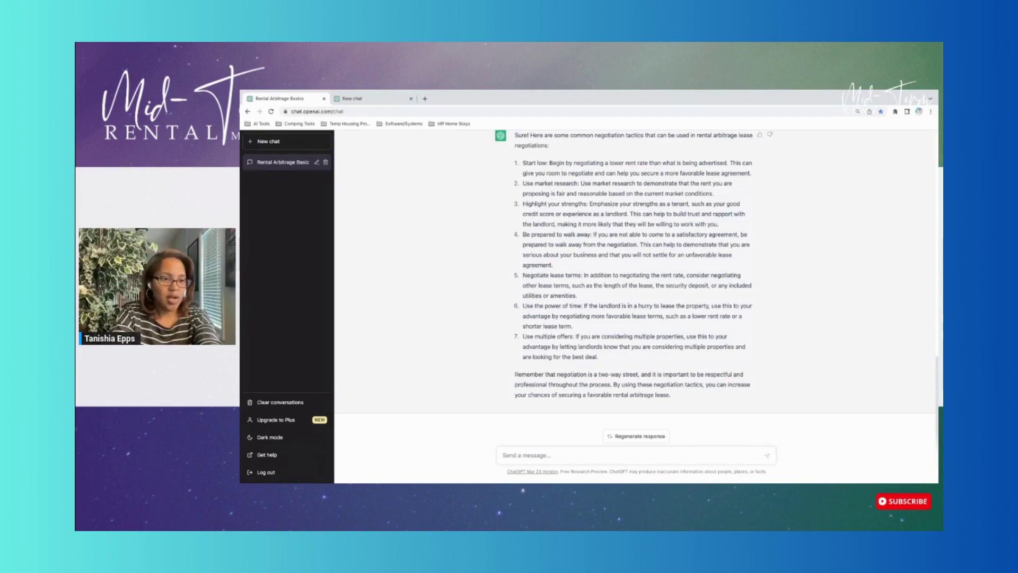
- Request a role-play template or script for pitching a landlord on renting their property for arbitrage
{"action": "type", "text": "Wirite a"}
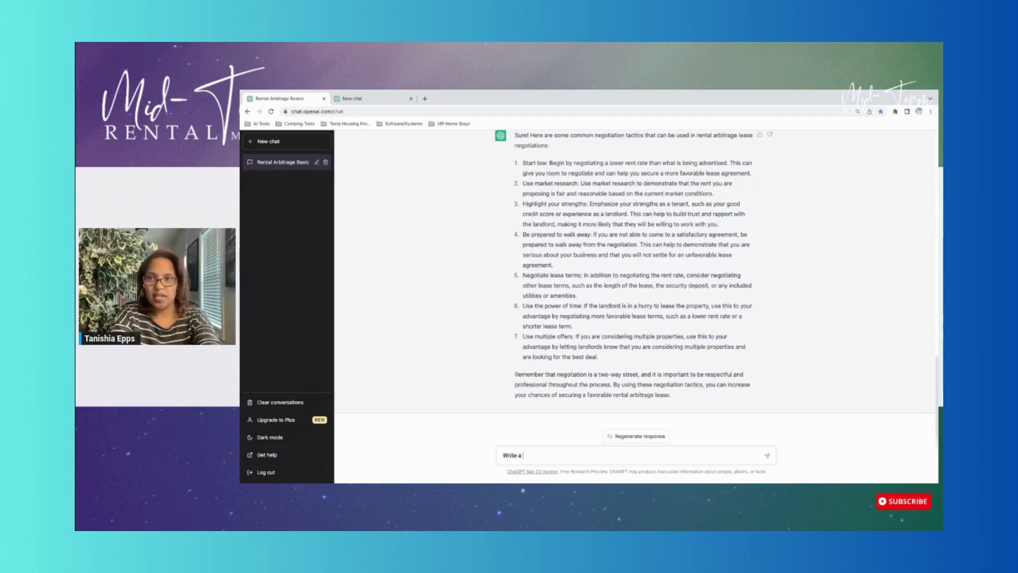
{"action": "type", "text": " template or script"}
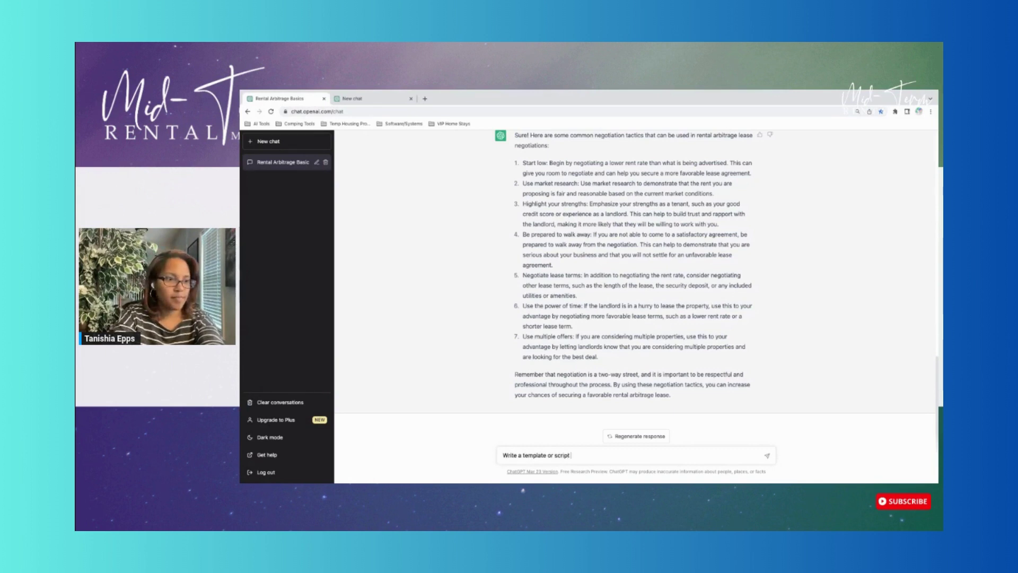
{"action": "type", "text": " that serves "}
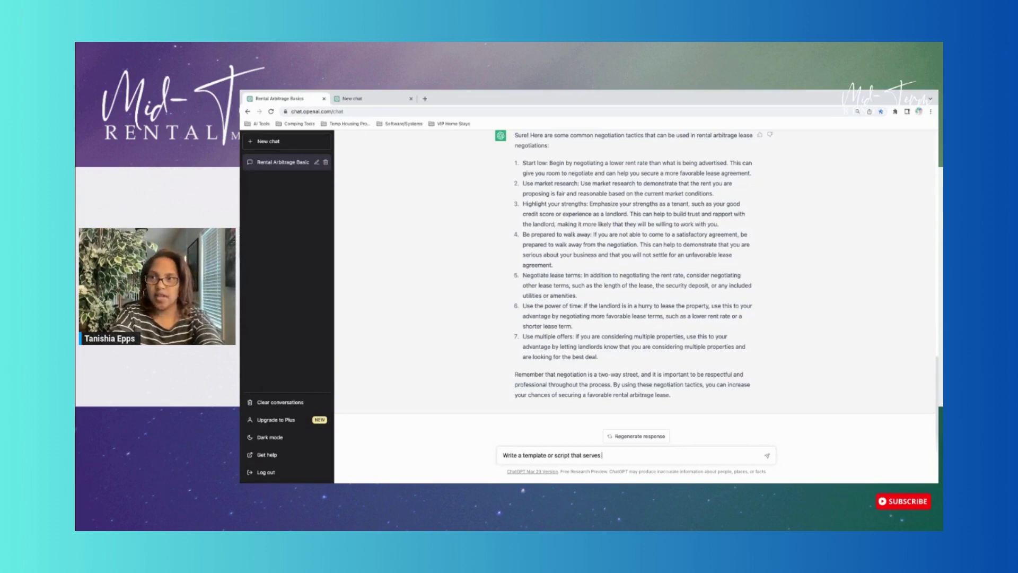
{"action": "type", "text": "as a role play "}
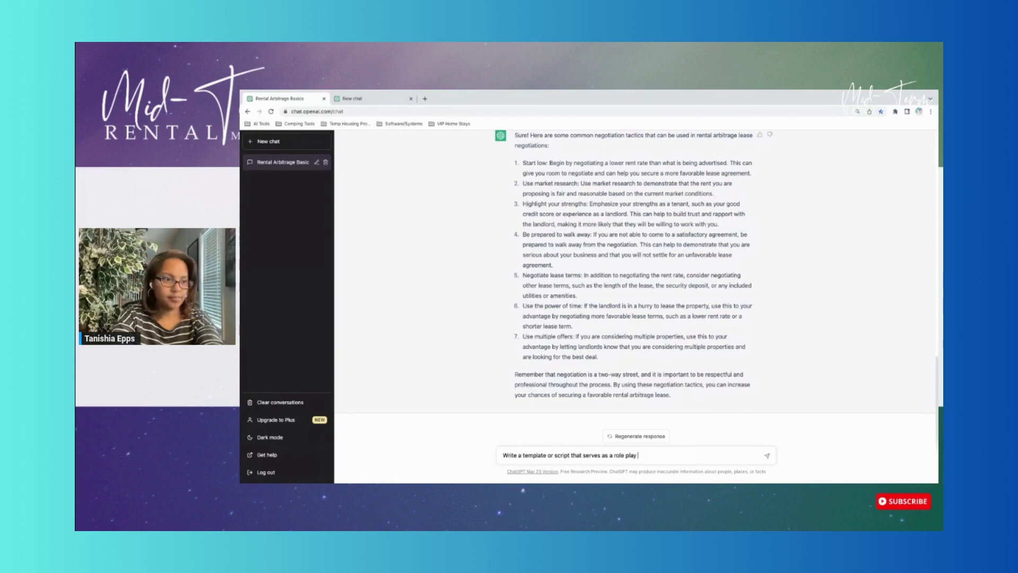
{"action": "type", "text": "to talk to a"}
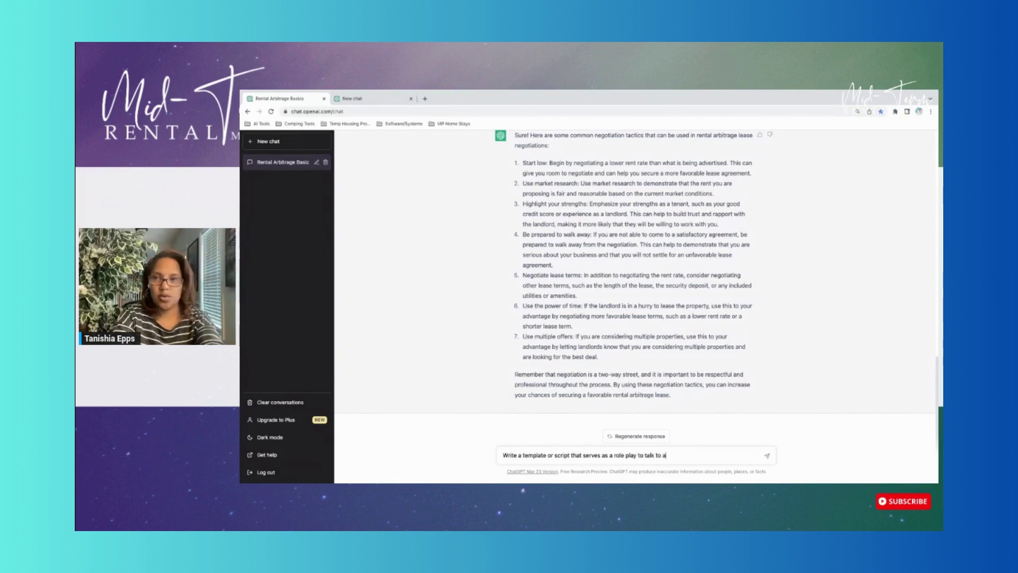
{"action": "type", "text": " landlord"}
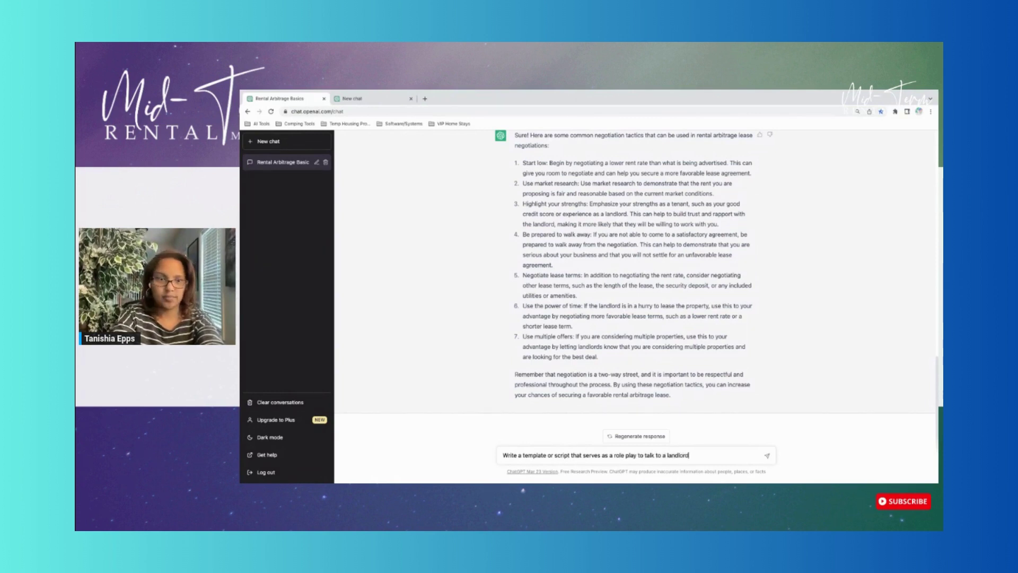
{"action": "type", "text": " for the o"}
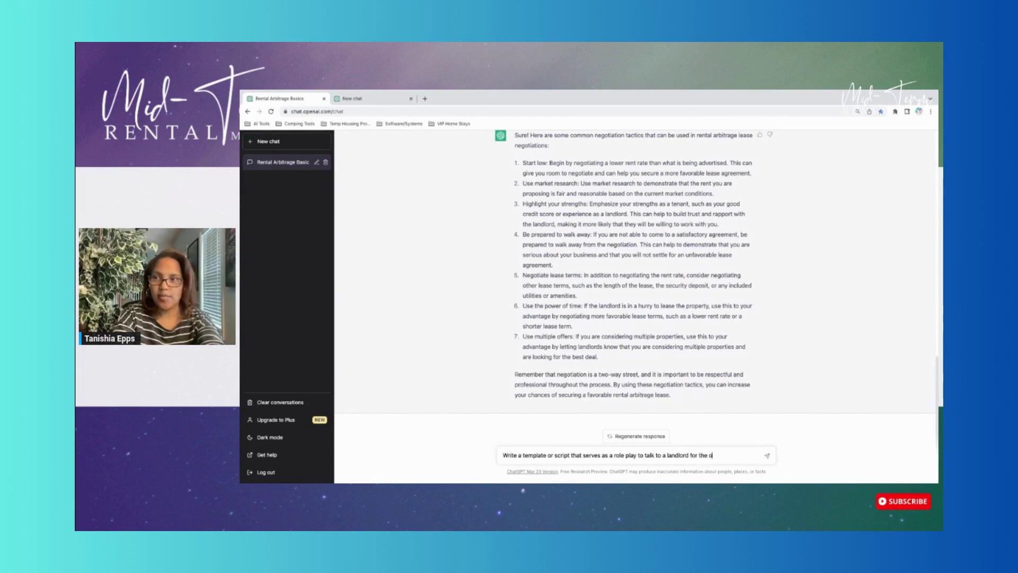
{"action": "type", "text": "pportunity to re"}
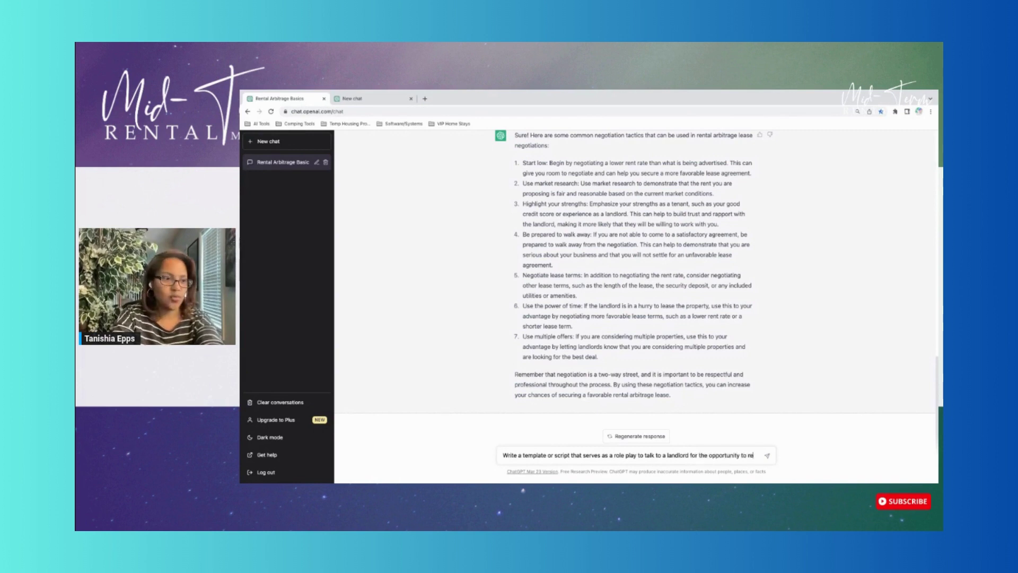
{"action": "type", "text": "nt their"}
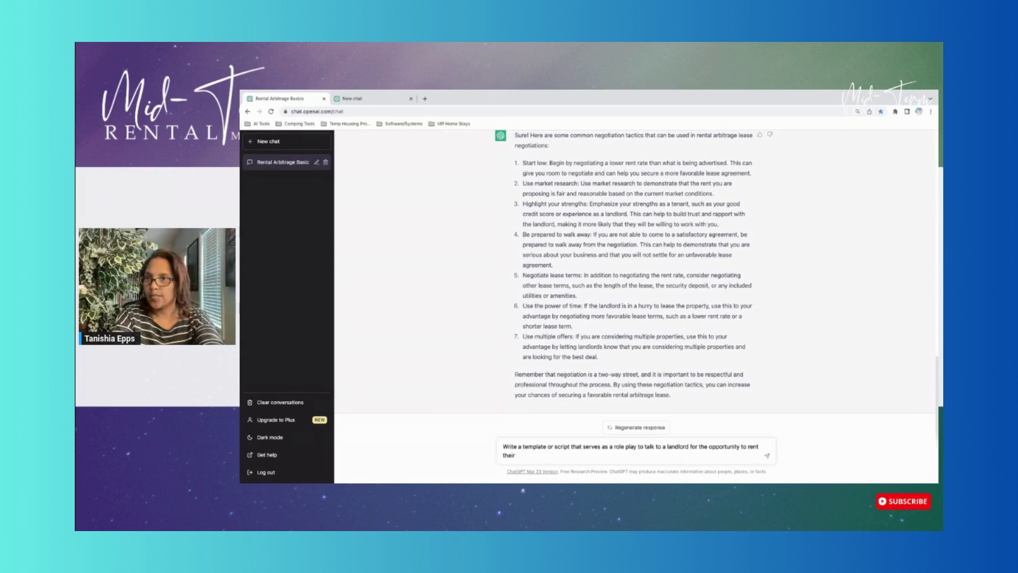
{"action": "type", "text": " property for"}
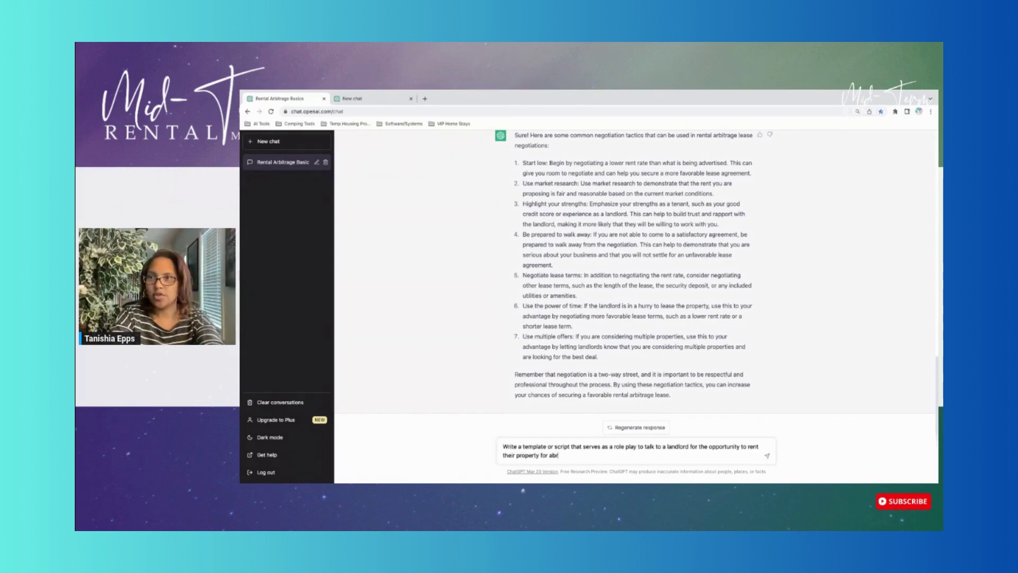
{"action": "type", "text": " arbi"}
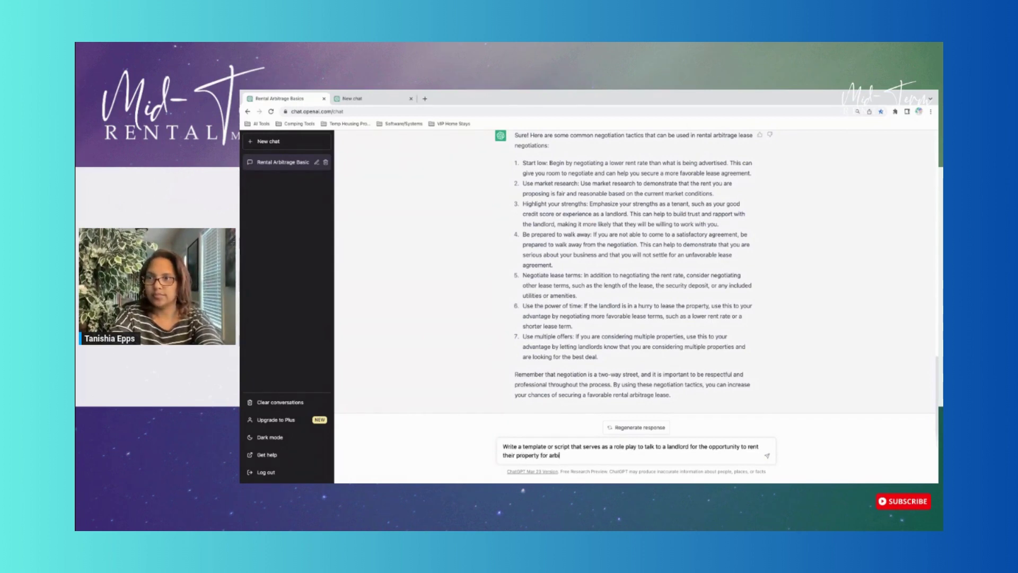
{"action": "type", "text": "trage"}
{"action": "key", "text": "Return"}
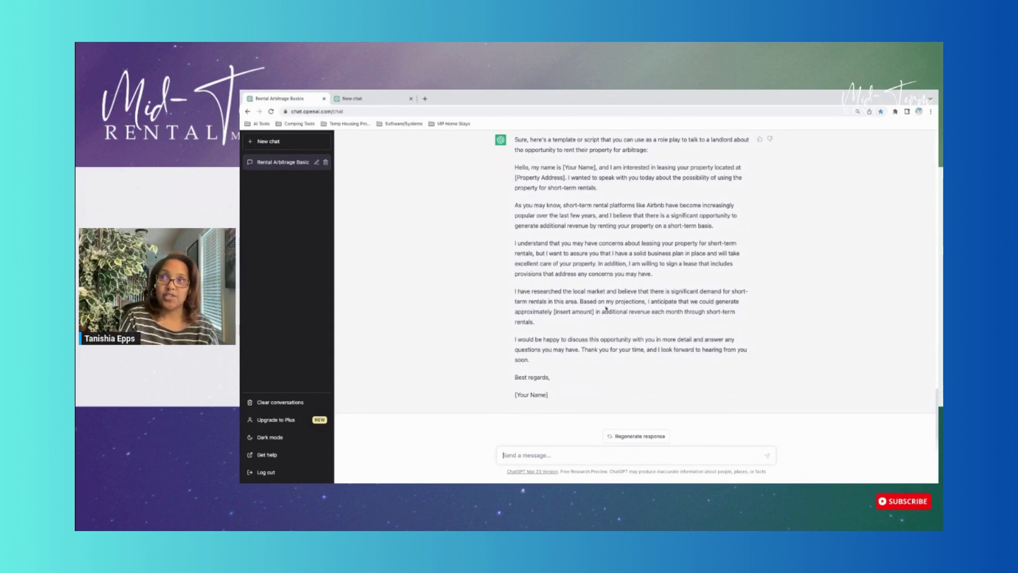
- Scroll through the finished landlord pitch script to read it
{"action": "scroll", "coordinate": [606, 308], "scroll_direction": "up", "scroll_amount": 1}
{"action": "scroll", "coordinate": [586, 216], "scroll_direction": "up", "scroll_amount": 1}
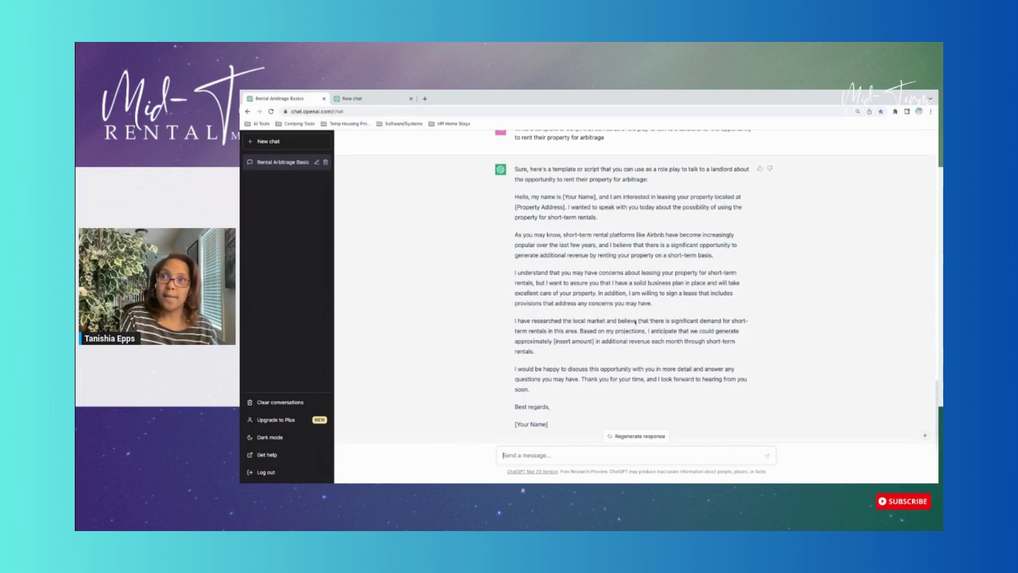
{"action": "scroll", "coordinate": [635, 321], "scroll_direction": "down", "scroll_amount": 1}
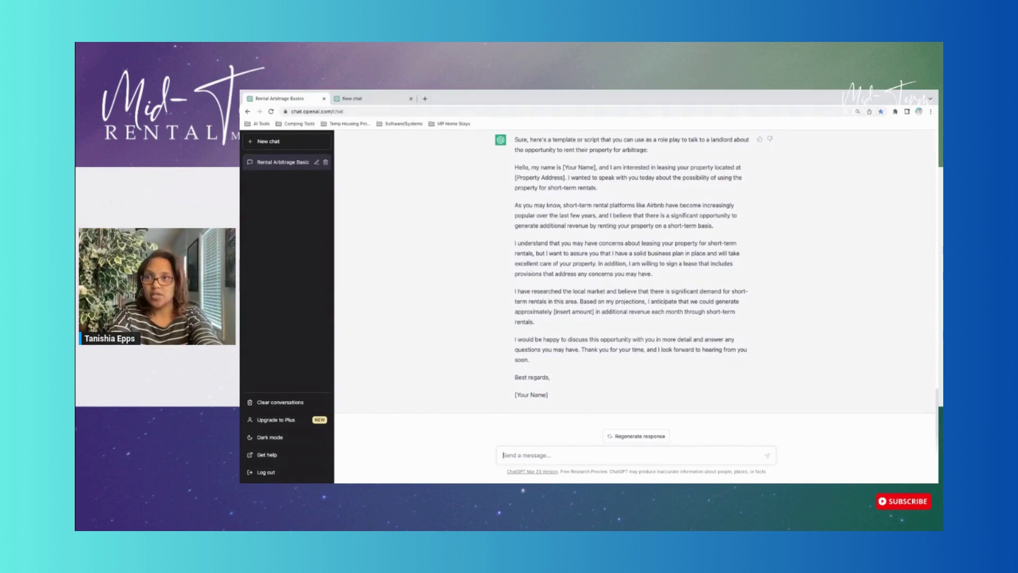
- Ask ChatGPT to turn the script into a role-play script as if it were a phone call
{"action": "type", "text": "Tyrb"}
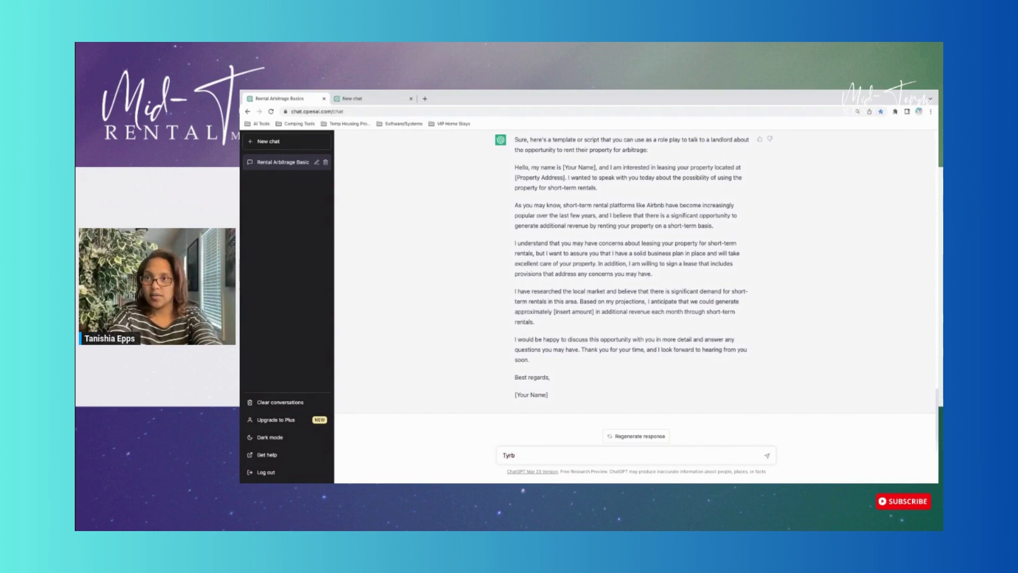
{"action": "key", "text": "BackSpace"}
{"action": "type", "text": "urn this "}
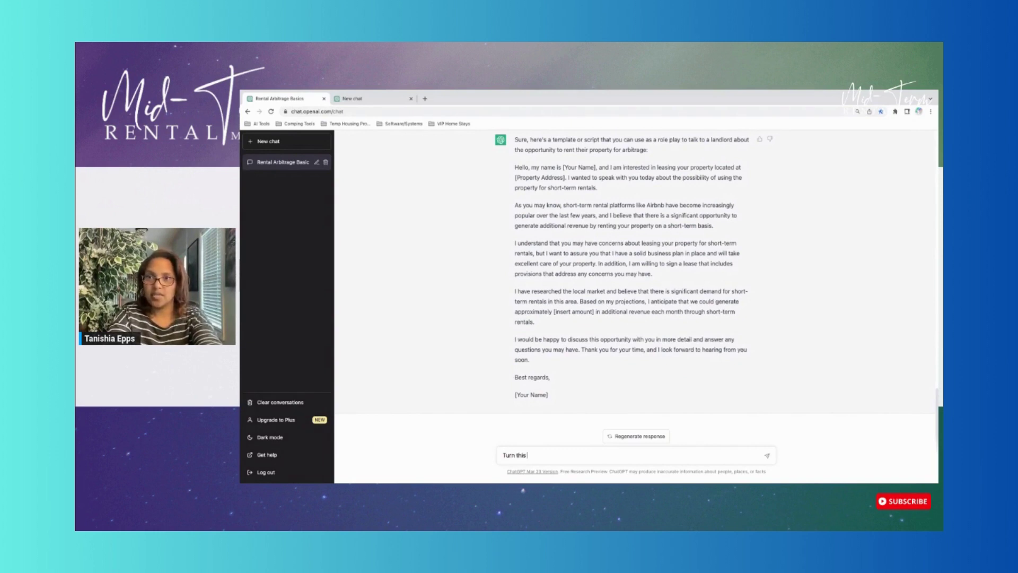
{"action": "type", "text": "into a role pay"}
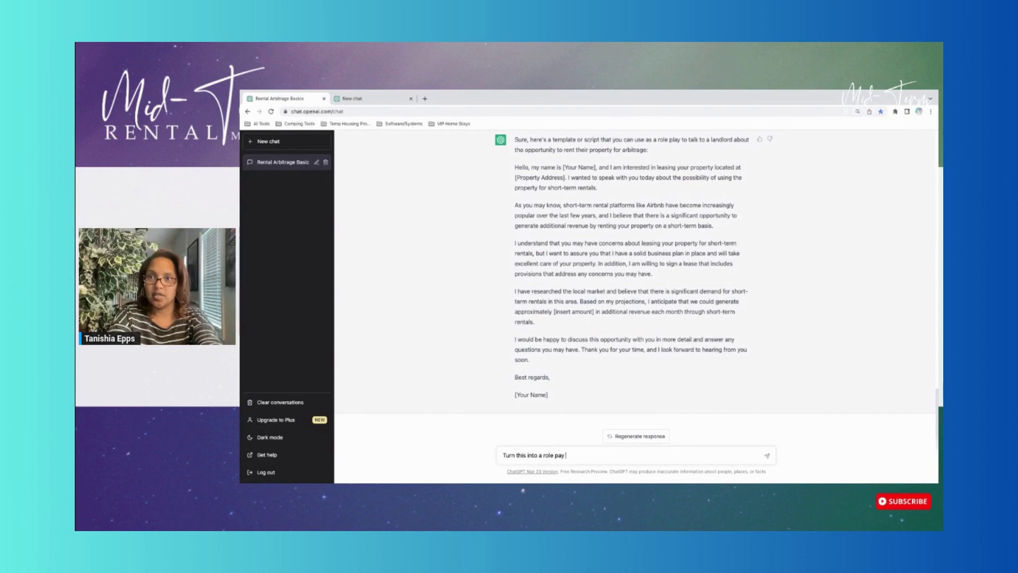
{"action": "key", "text": "BackSpace"}
{"action": "key", "text": "BackSpace"}
{"action": "type", "text": "lay scri"}
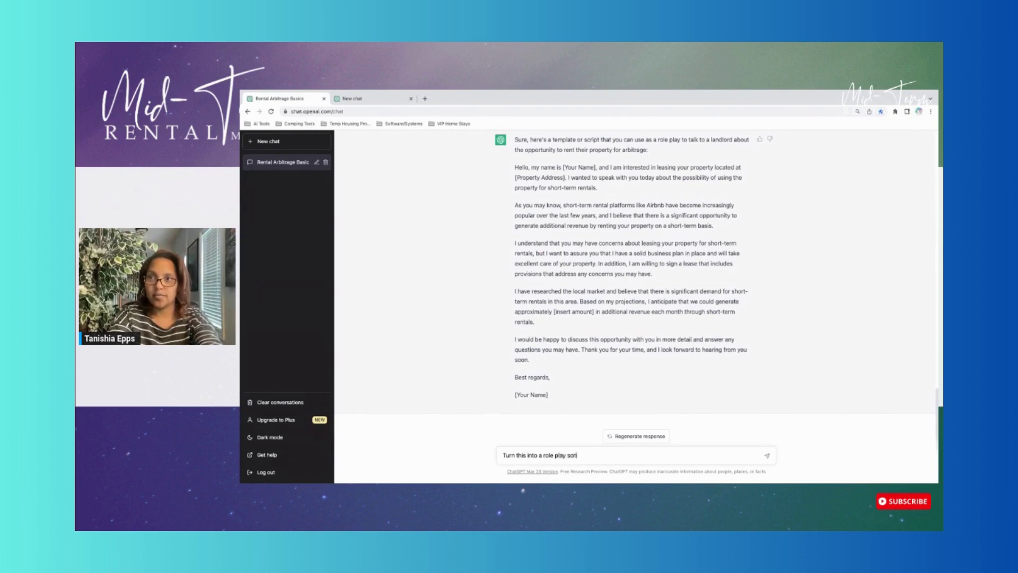
{"action": "type", "text": "pt as if it were a phone call"}
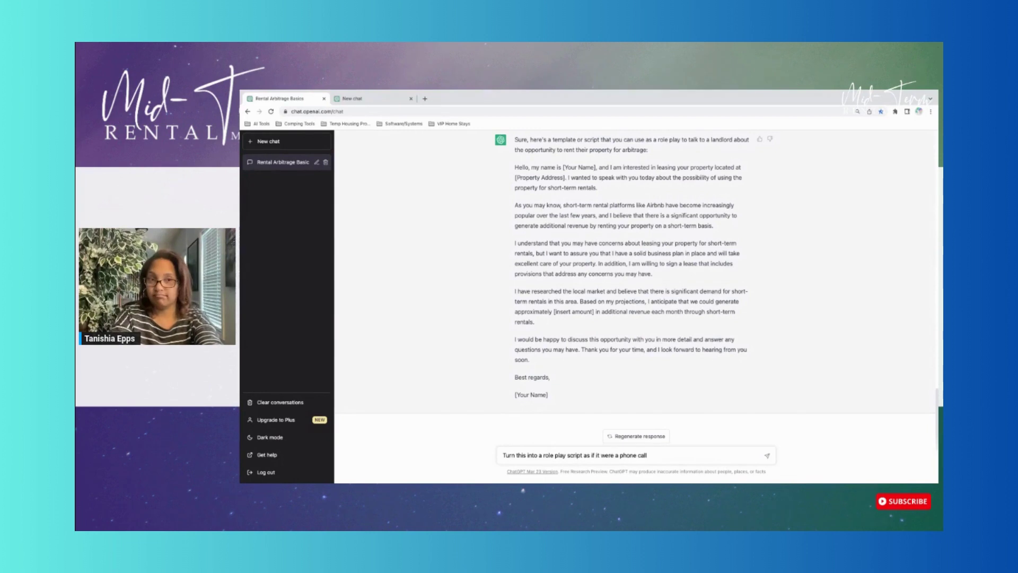
{"action": "key", "text": "Return"}
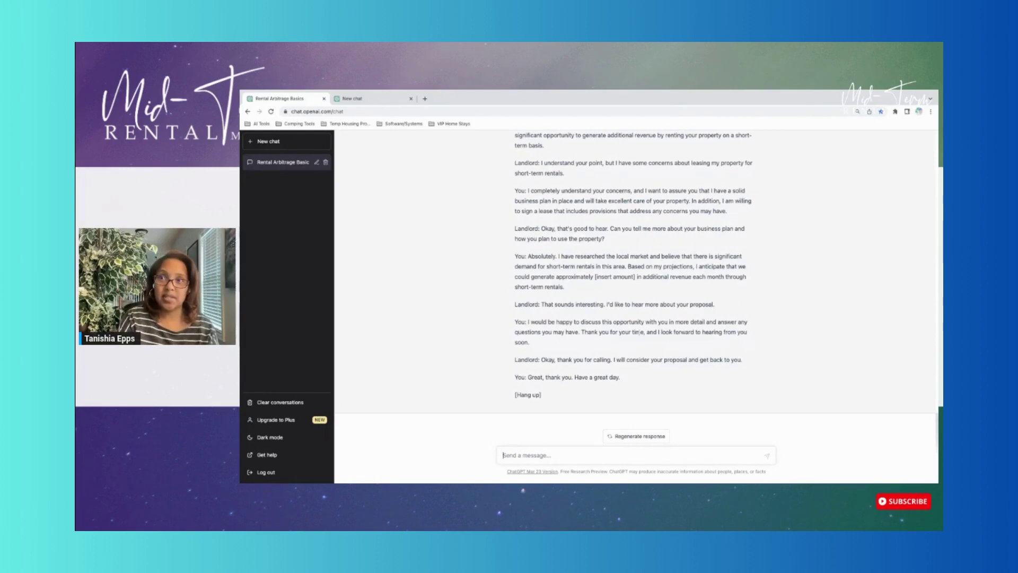
- Review the phone-call role play from [Ring Ring] down to [Hang up]
{"action": "scroll", "coordinate": [638, 332], "scroll_direction": "up", "scroll_amount": 3}
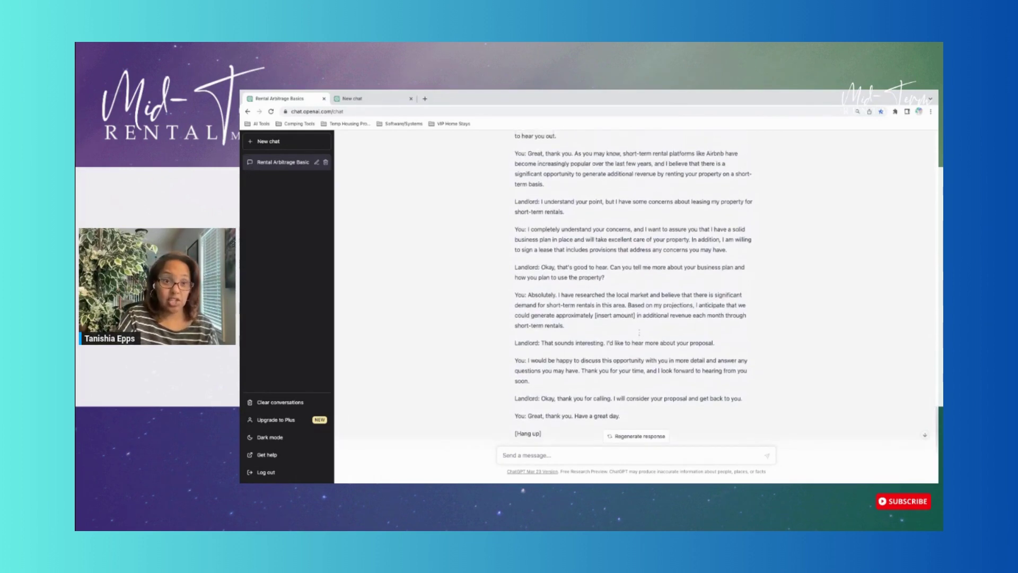
{"action": "scroll", "coordinate": [639, 332], "scroll_direction": "up", "scroll_amount": 5}
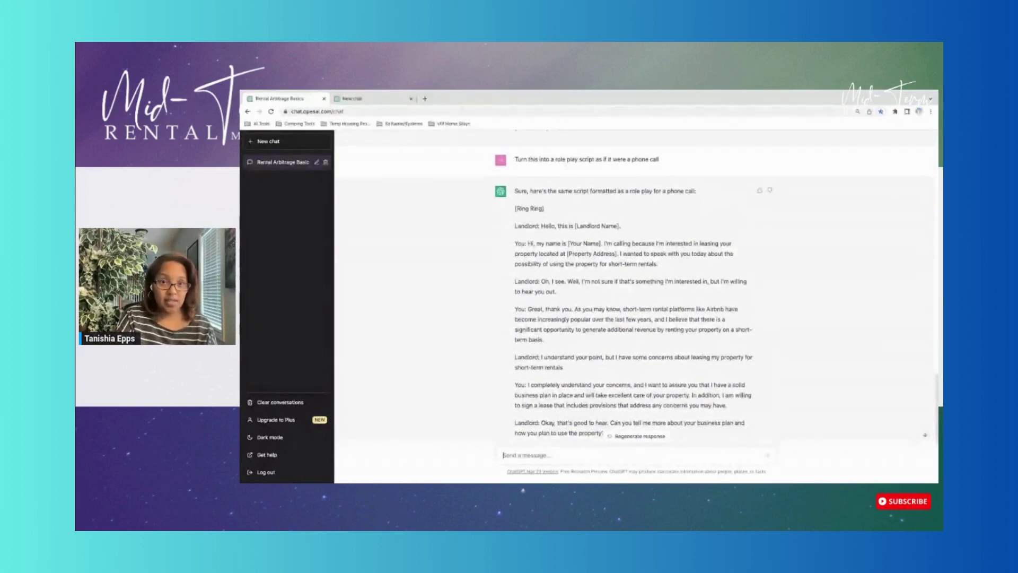
{"action": "scroll", "coordinate": [634, 288], "scroll_direction": "down", "scroll_amount": 7}
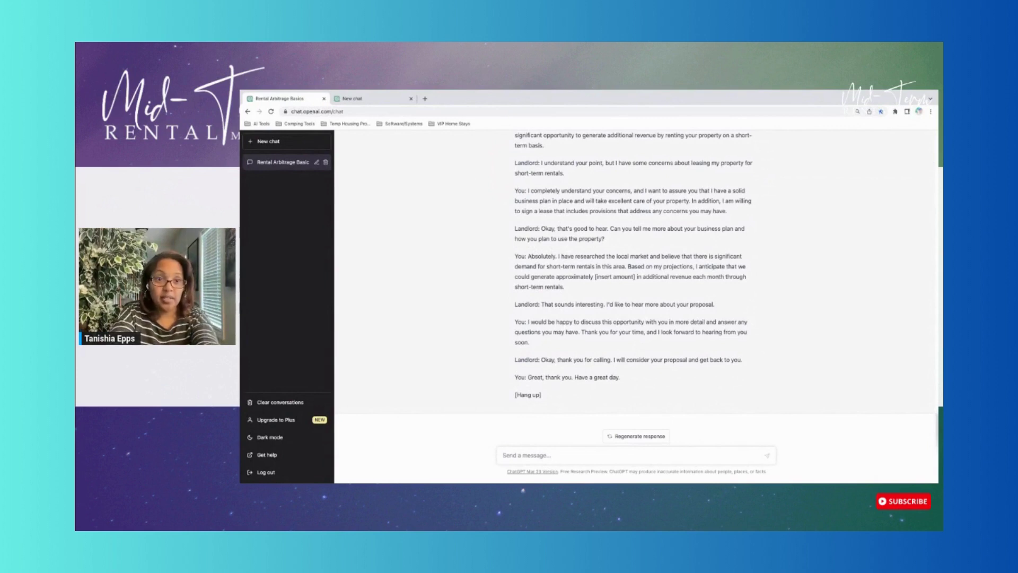
{"action": "left_click", "coordinate": [503, 455]}
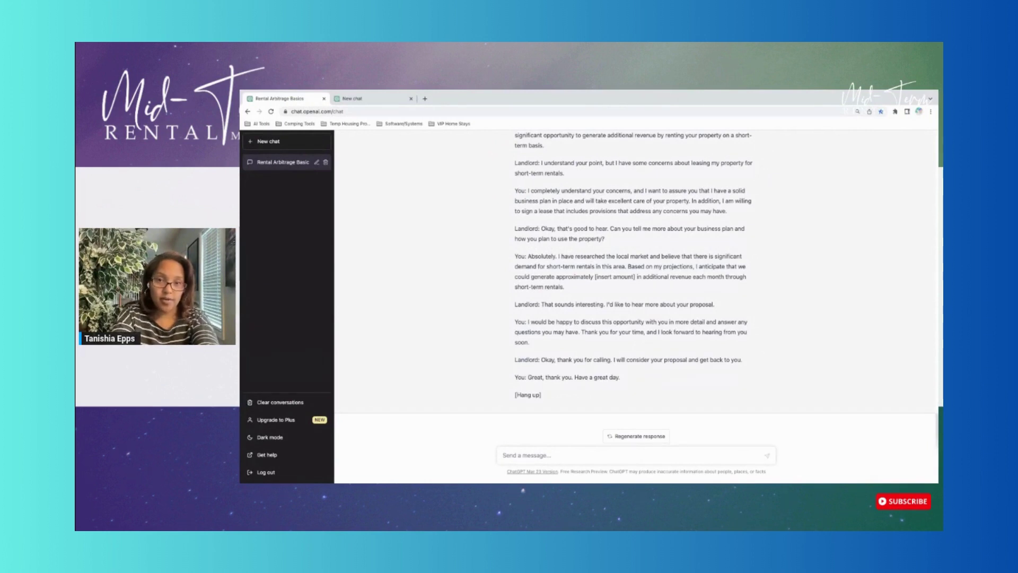
- Request a short-term rental listing description for travel medical professionals with travel-nurse features
{"action": "type", "text": "Write "}
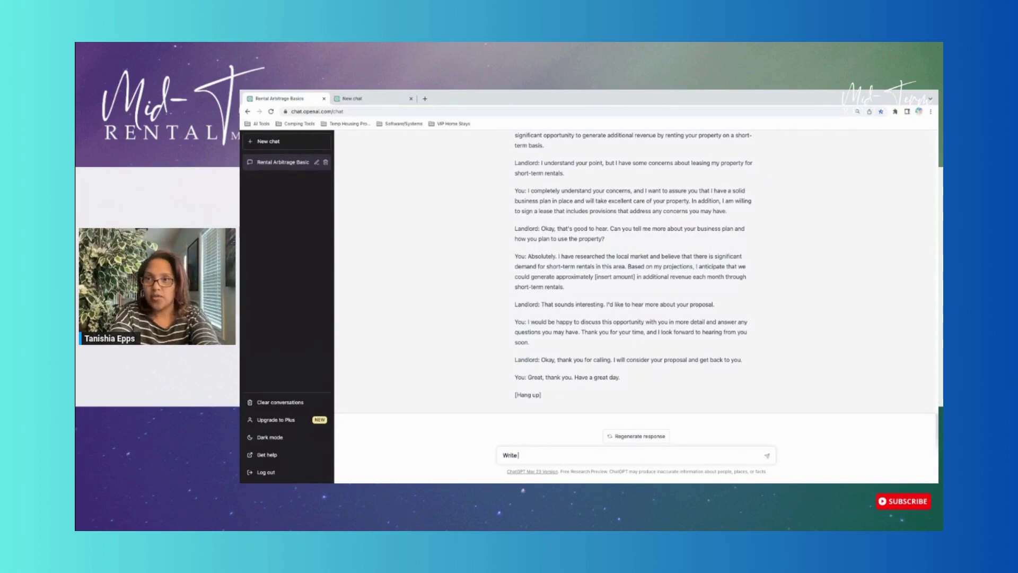
{"action": "type", "text": "a listing descr"}
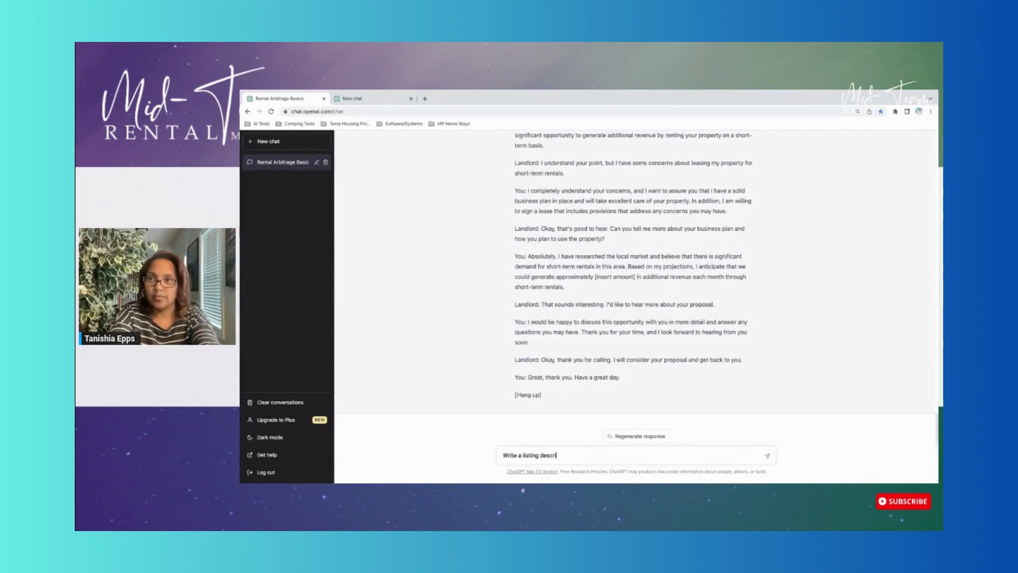
{"action": "type", "text": "iption for shor"}
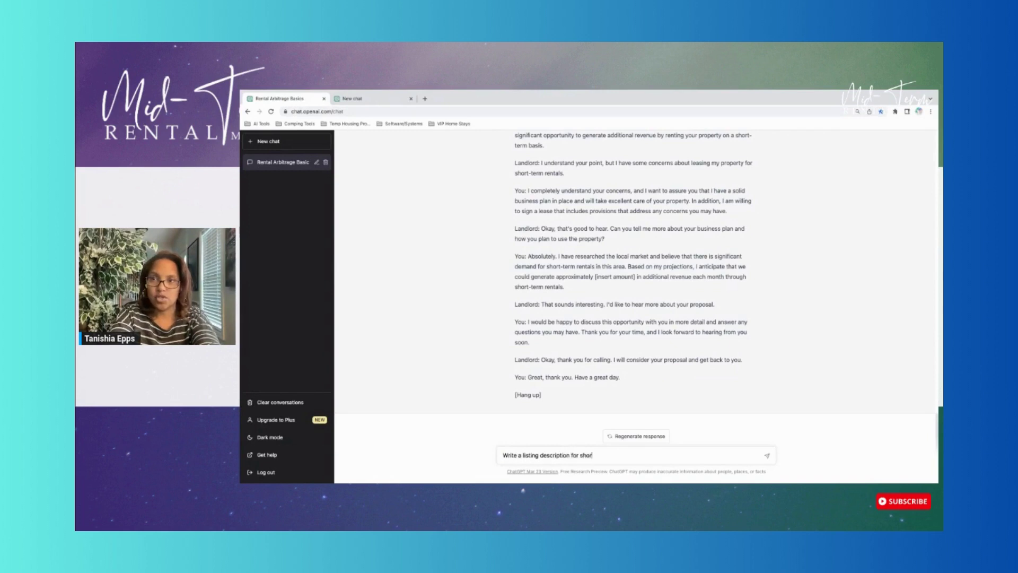
{"action": "type", "text": "t term rental "}
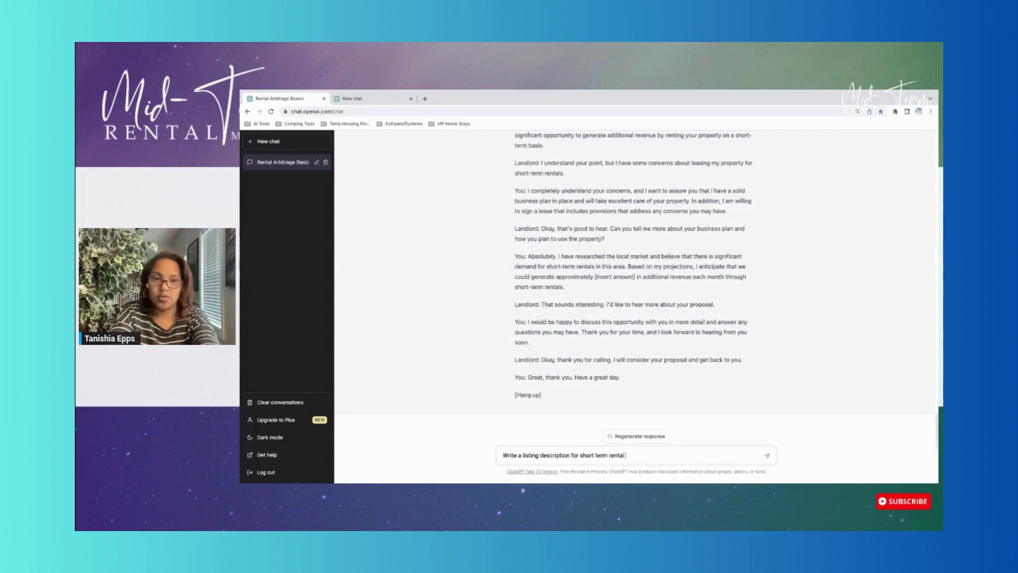
{"action": "type", "text": "to travel me"}
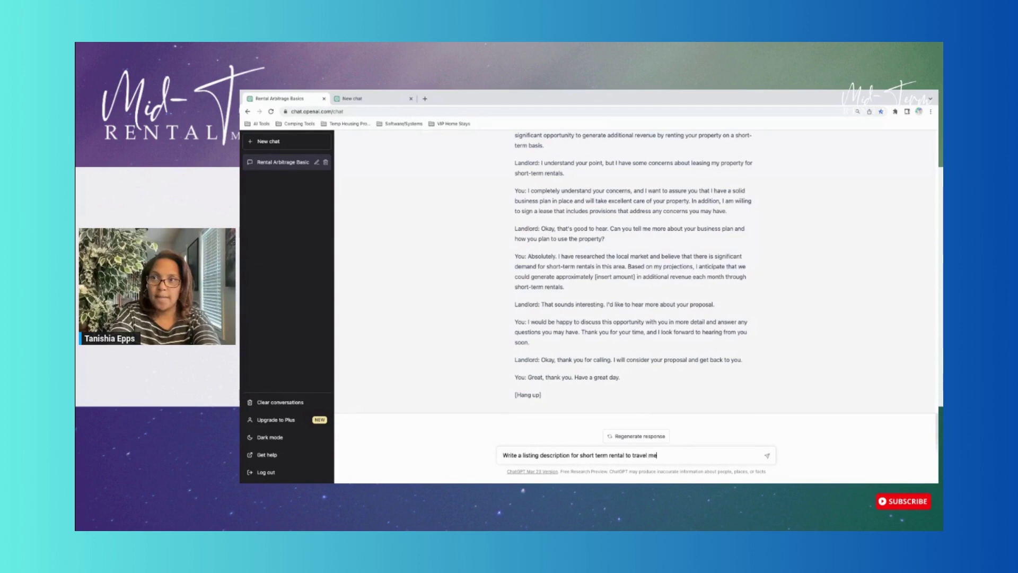
{"action": "type", "text": "dical profession"}
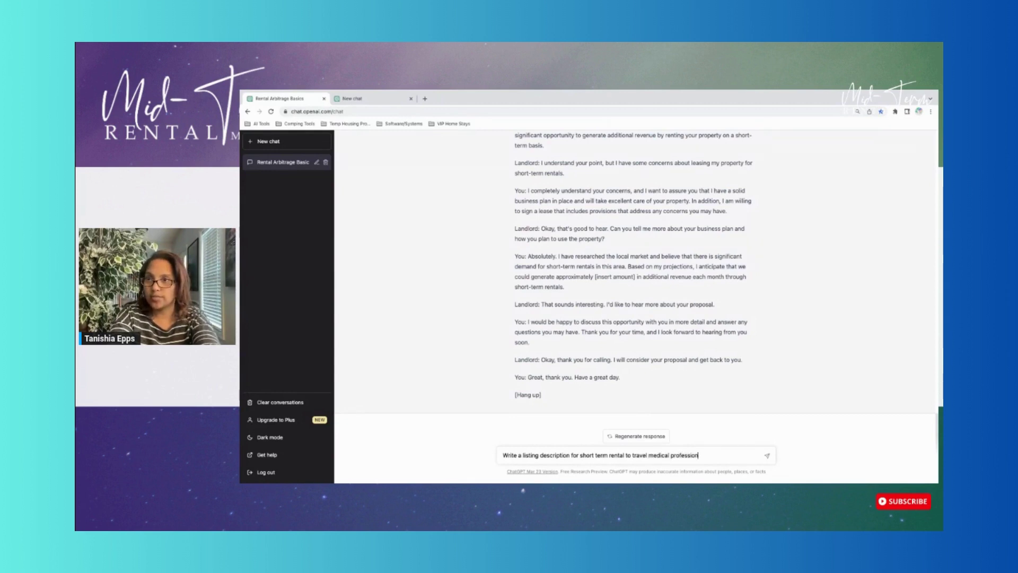
{"action": "type", "text": "als t"}
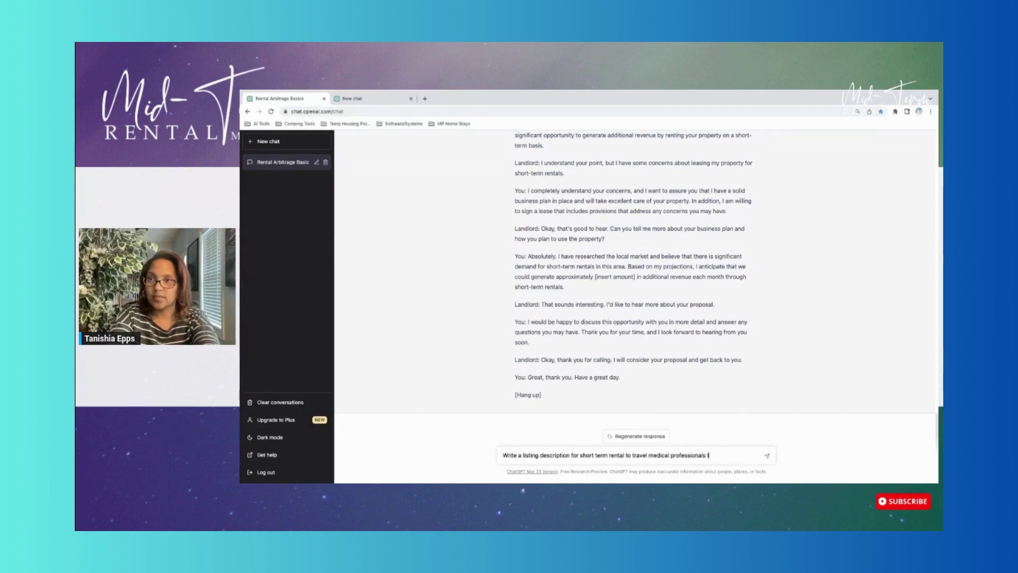
{"action": "type", "text": "hat describe s"}
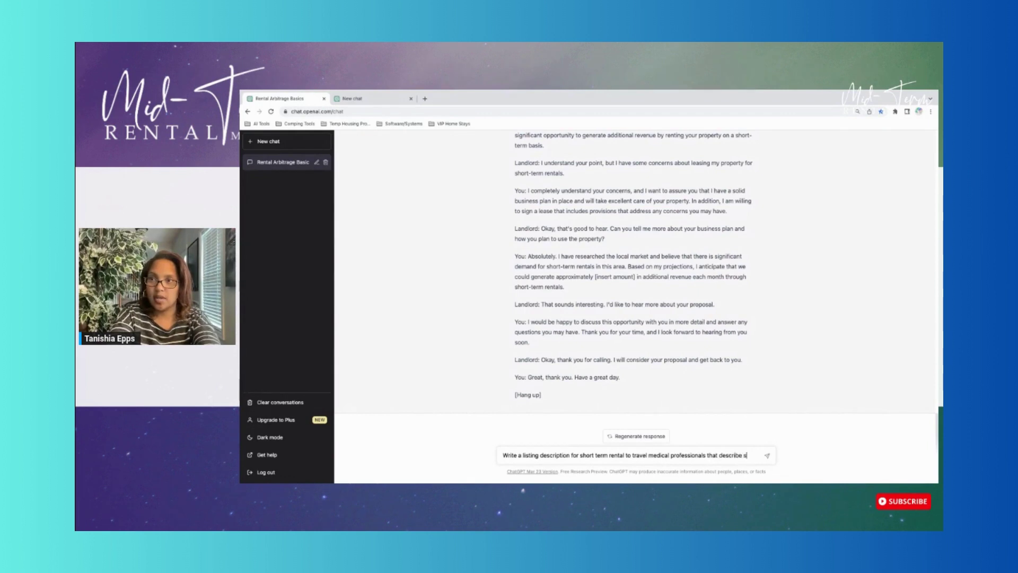
{"action": "type", "text": "my proper"}
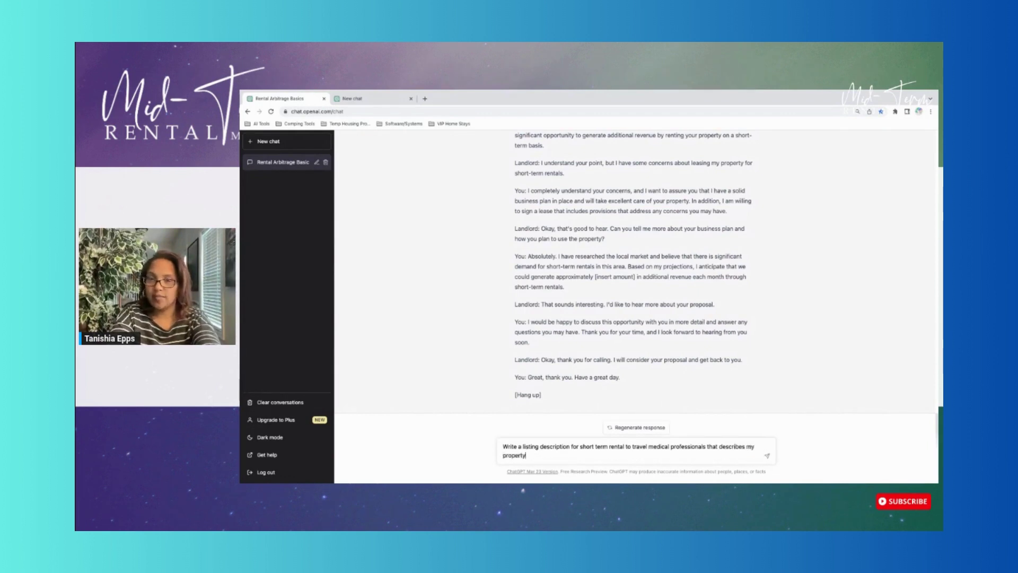
{"action": "type", "text": "ty and"}
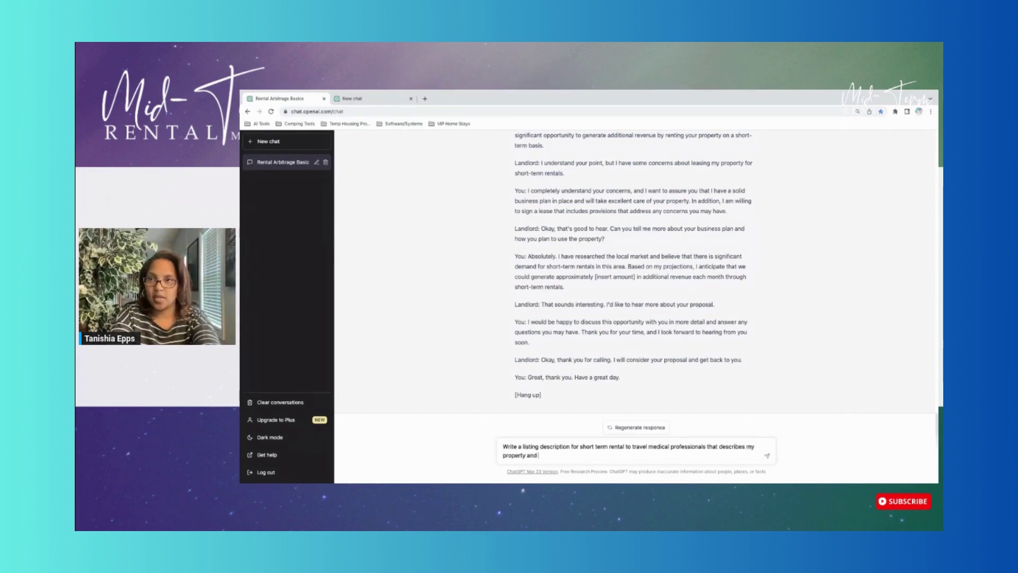
{"action": "type", "text": " Iists great f"}
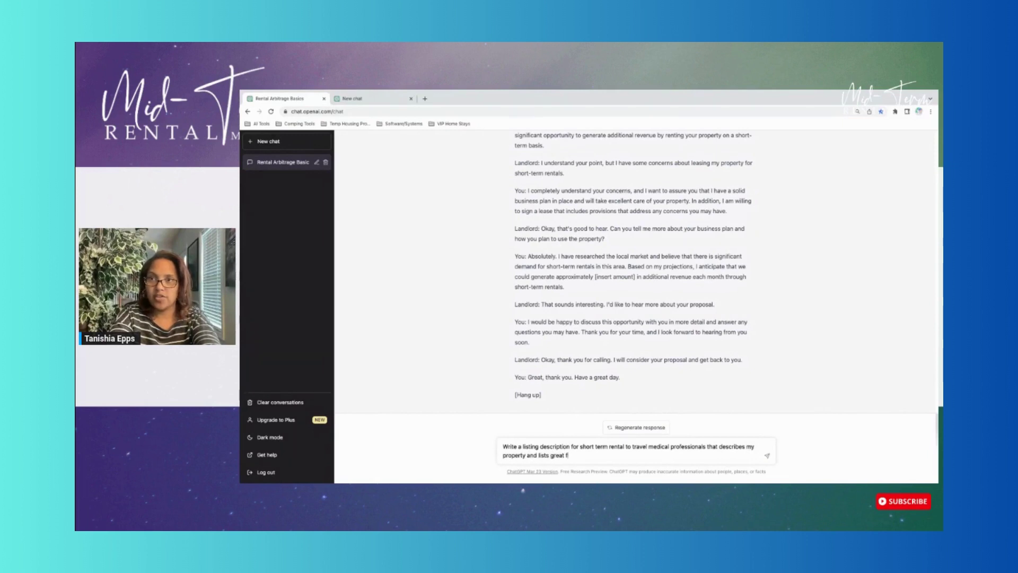
{"action": "type", "text": "eatures t"}
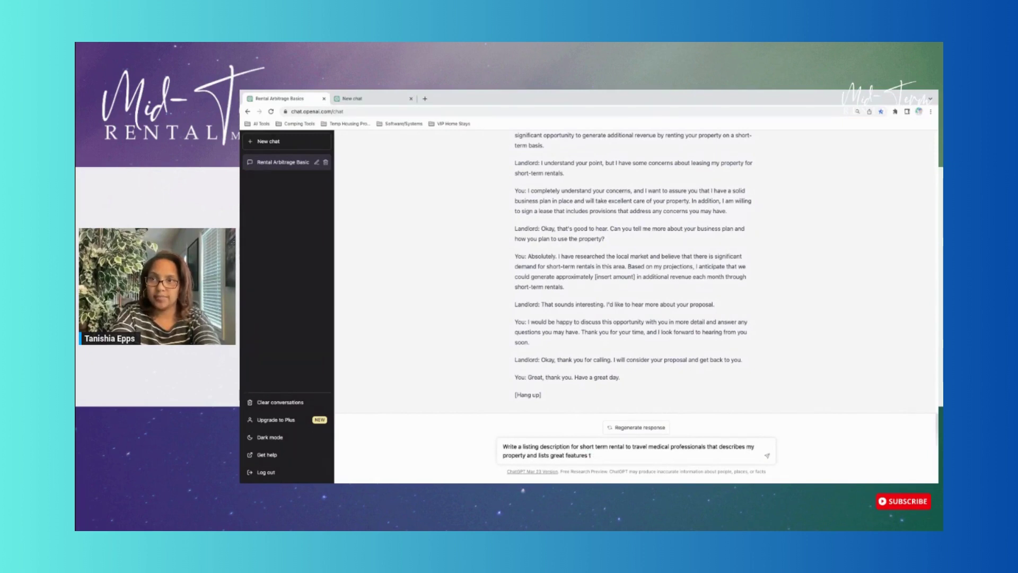
{"action": "type", "text": "hat a travel nurs"}
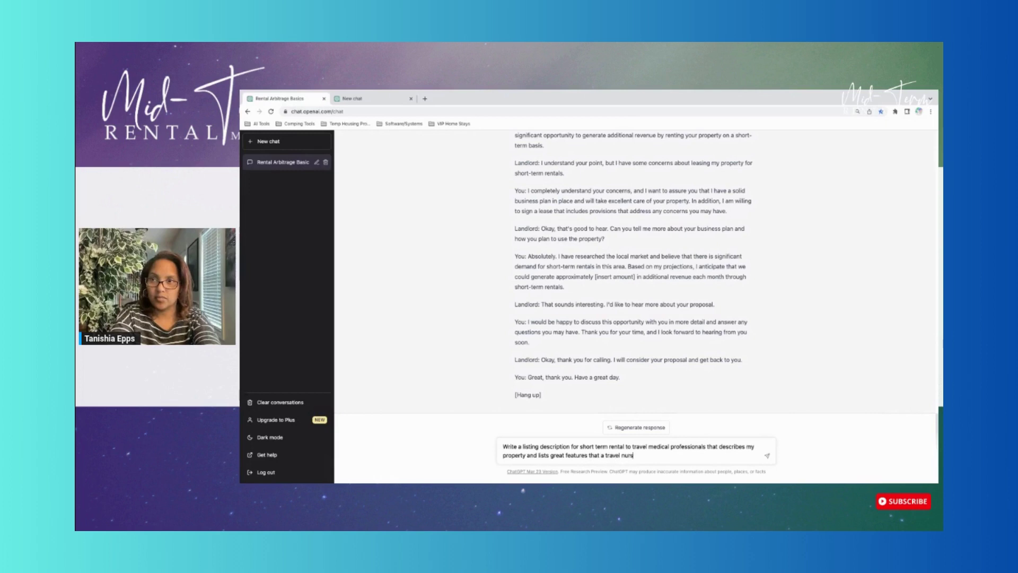
{"action": "type", "text": "e would want duri"}
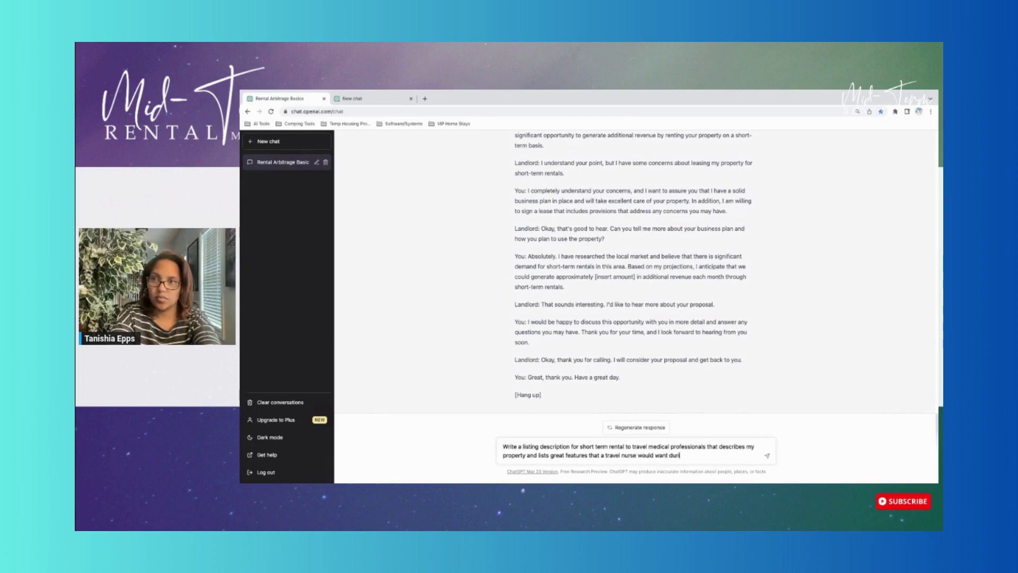
{"action": "type", "text": "ng their sa"}
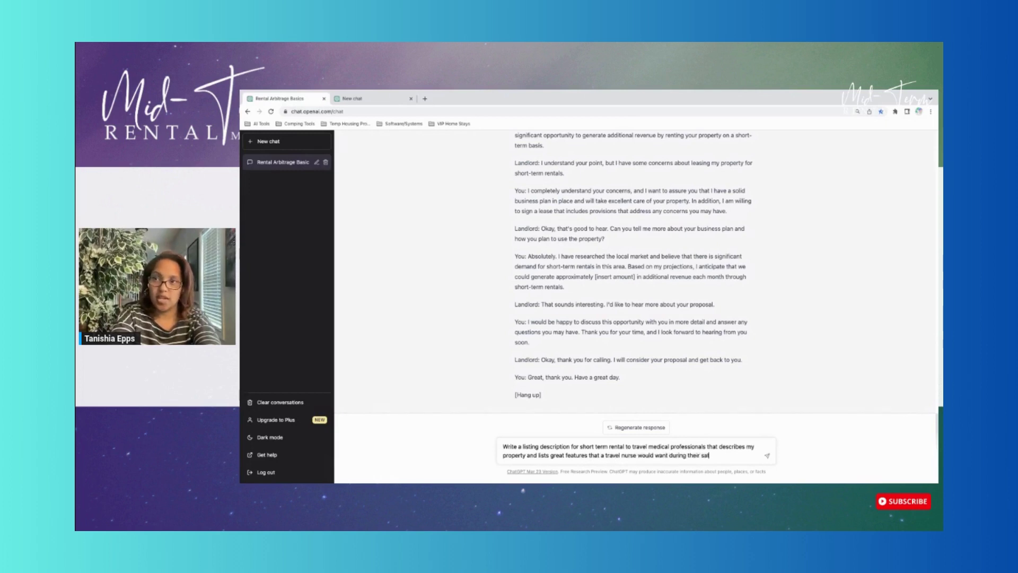
{"action": "type", "text": "ay."}
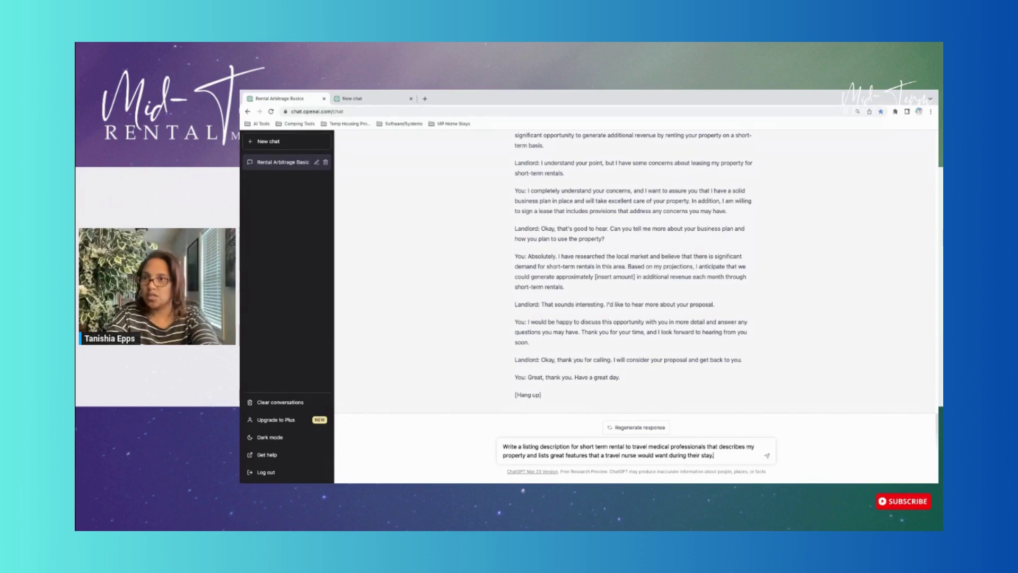
{"action": "key", "text": "Return"}
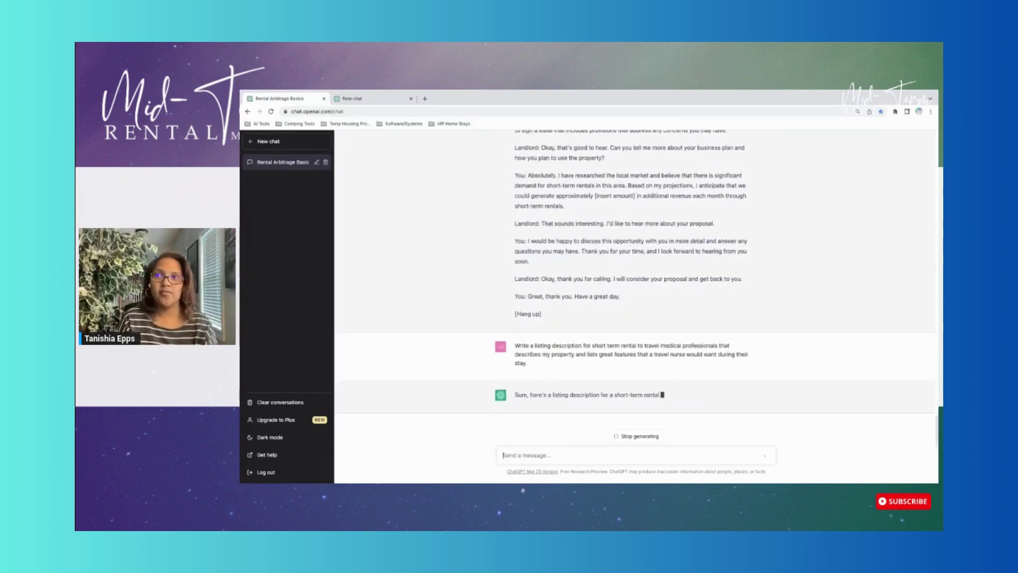